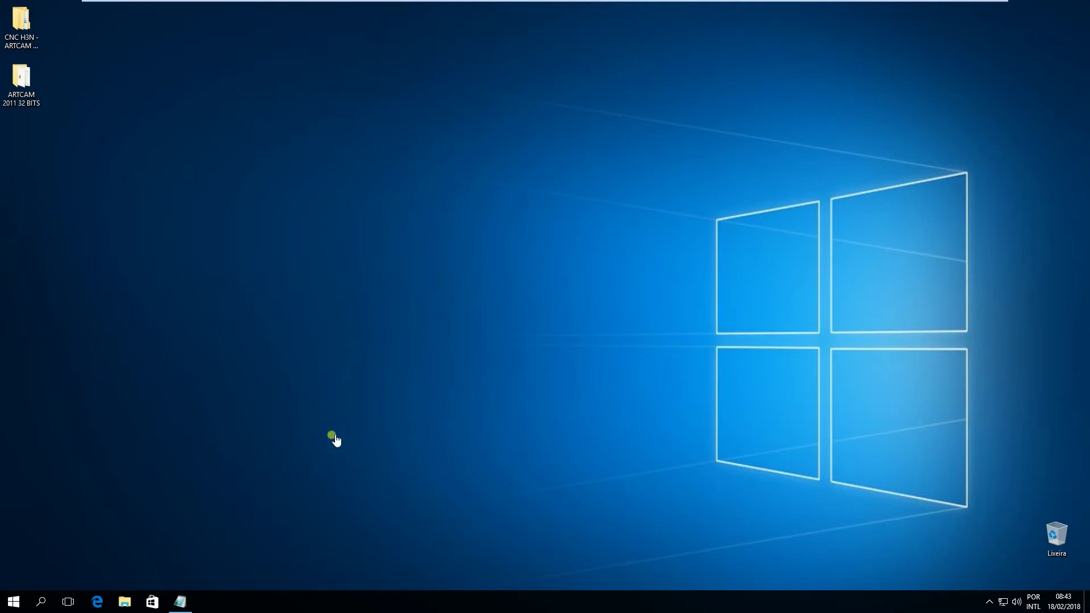
Step: Open the network adapter options from the Ethernet page of the Network and Internet settings
right_click(1002, 603)
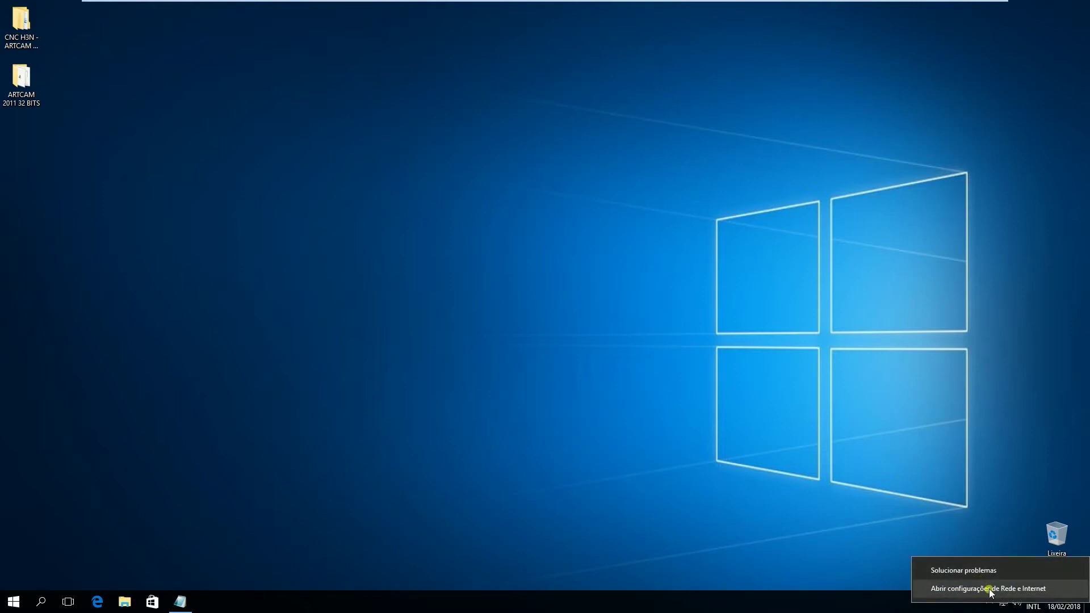
left_click(982, 589)
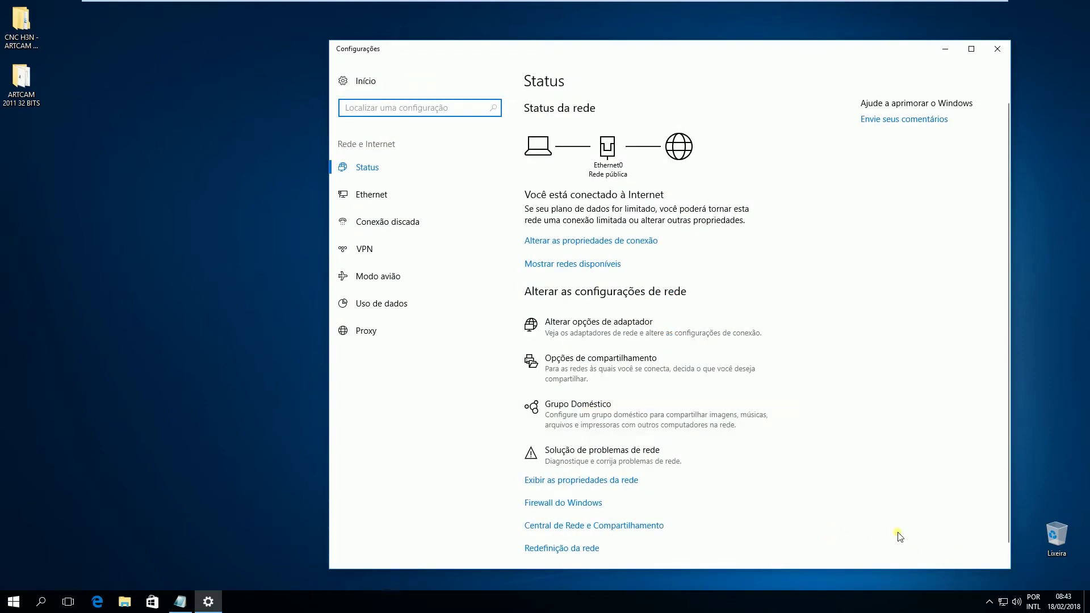
left_click(363, 196)
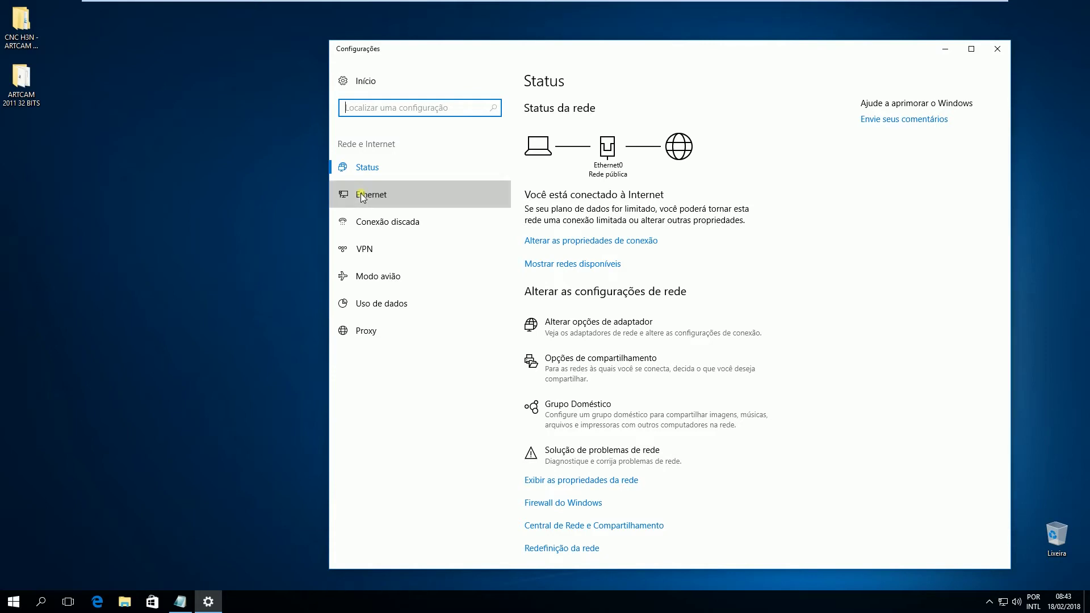
left_click(577, 136)
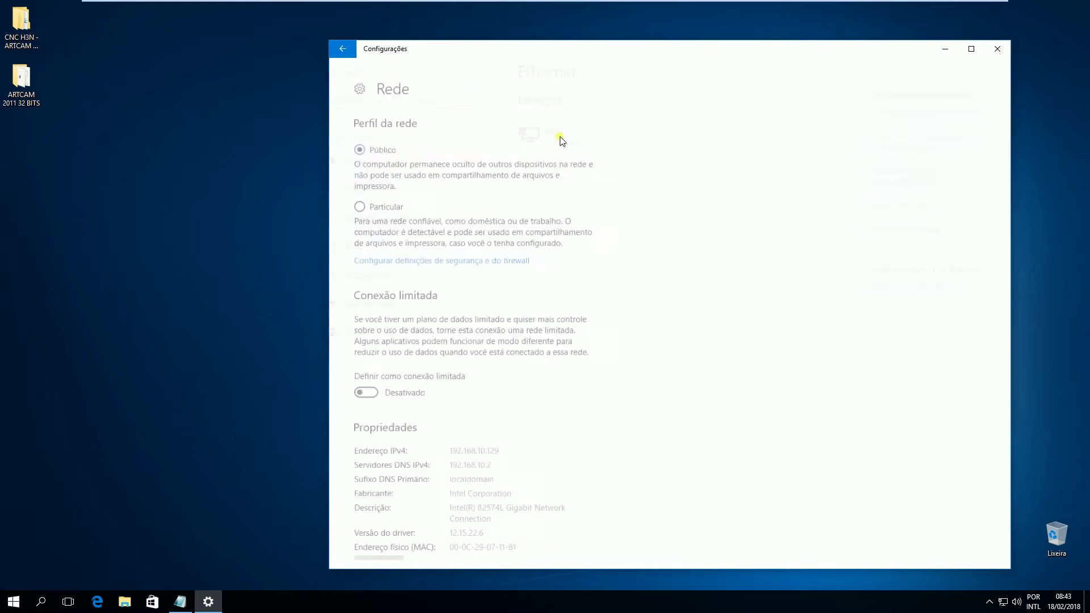
left_click(343, 49)
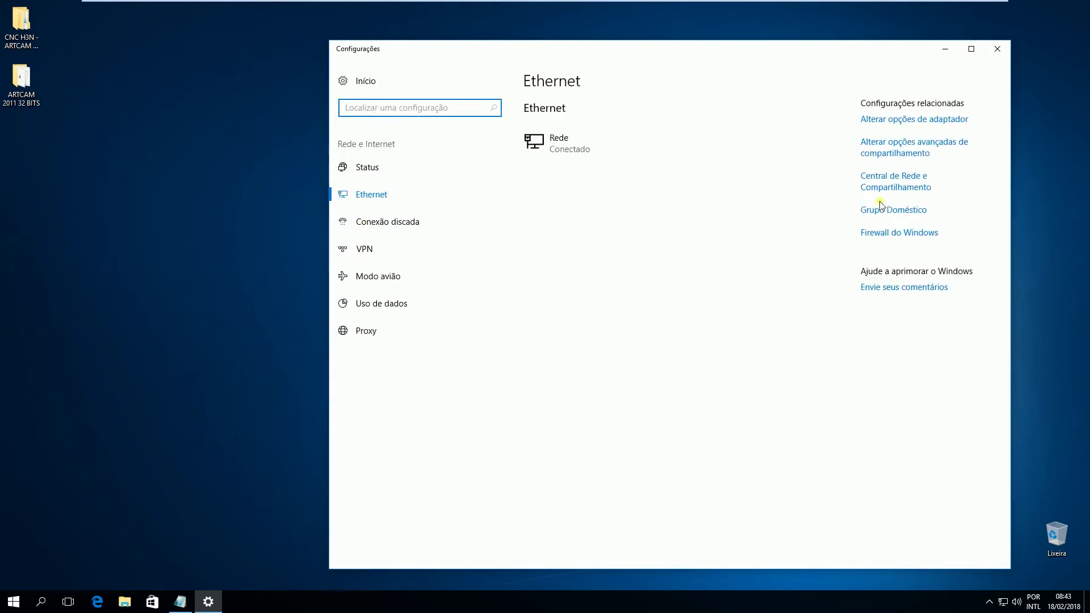
left_click(896, 119)
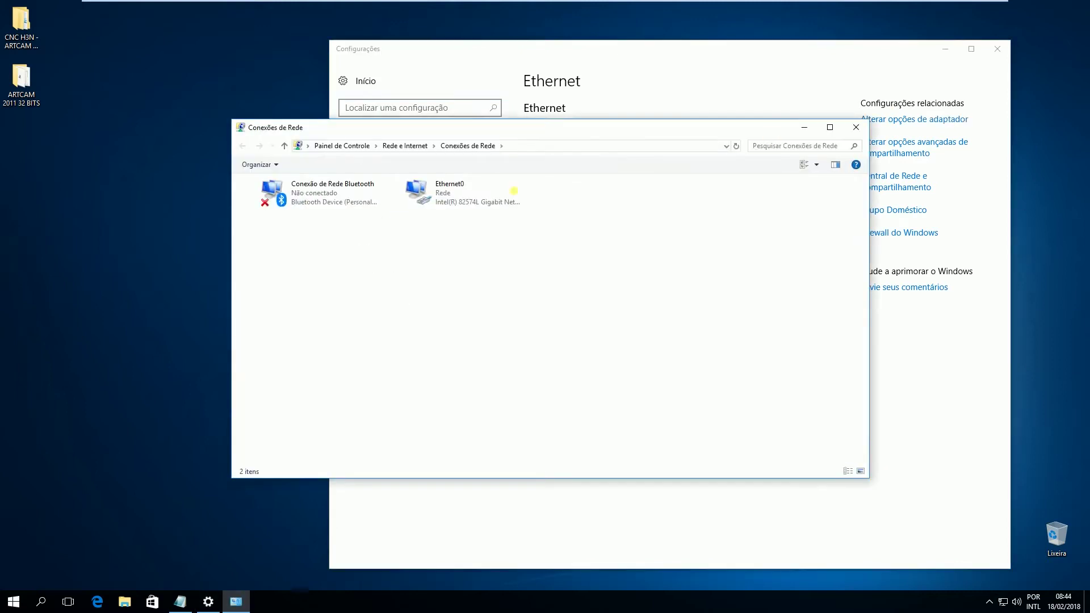
Step: Disable the Ethernet0 adapter and close the network connections and settings windows
right_click(436, 193)
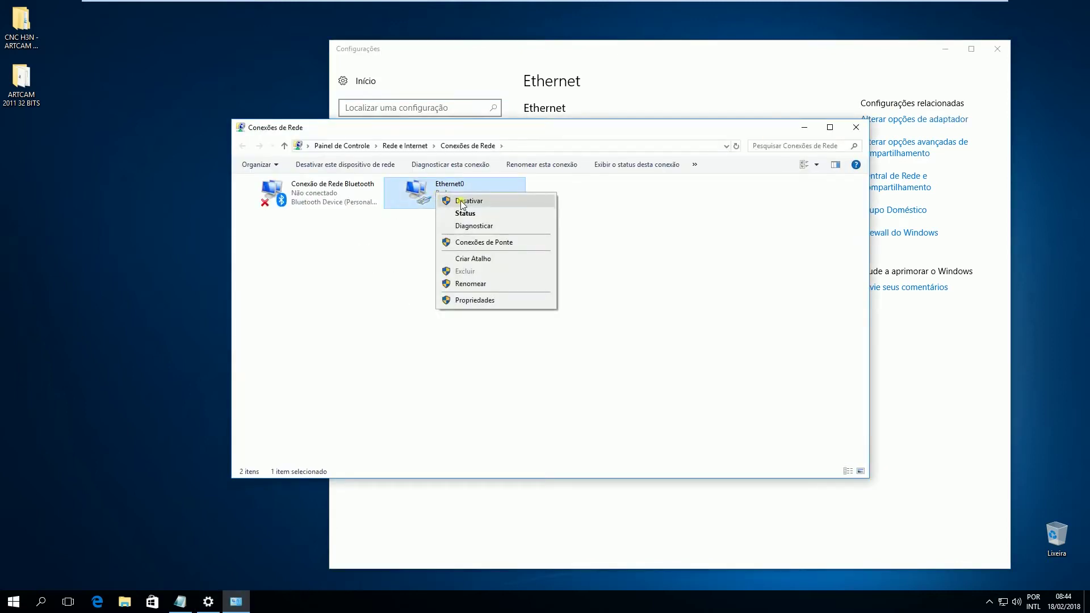
left_click(461, 200)
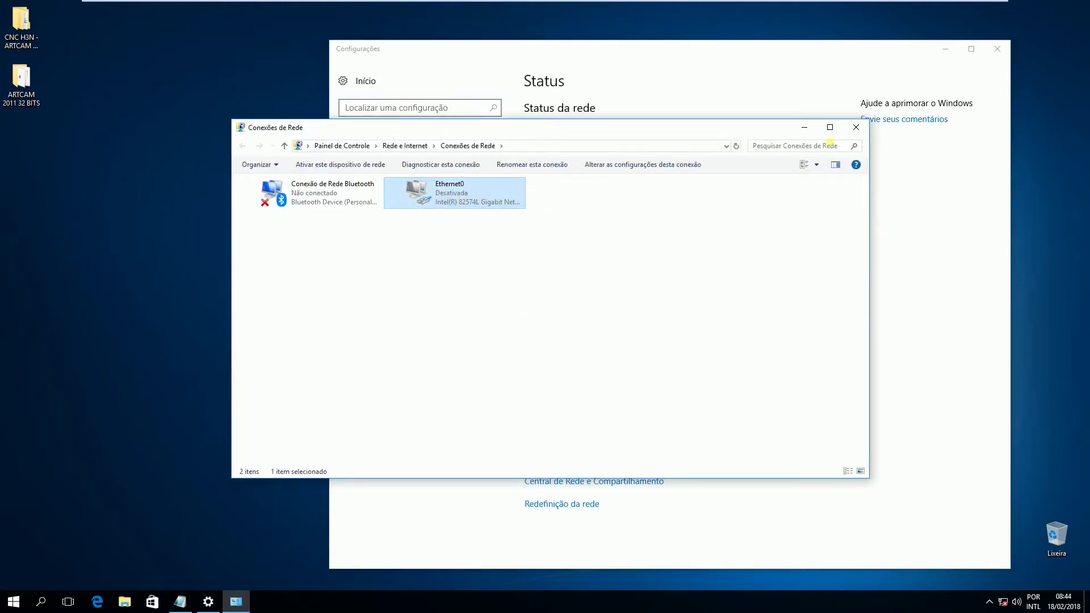
left_click(856, 127)
left_click(986, 54)
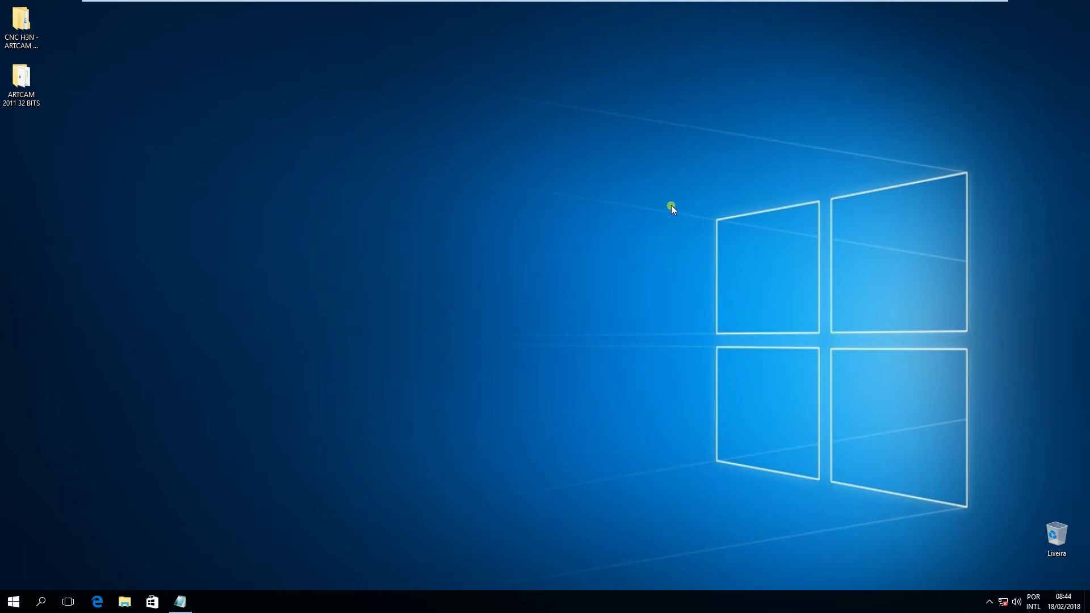
Step: Switch to the host desktop and open the virus and threat protection settings in Windows Defender Security Center
mouse_move(777, 3)
mouse_move(852, 3)
left_click(968, 7)
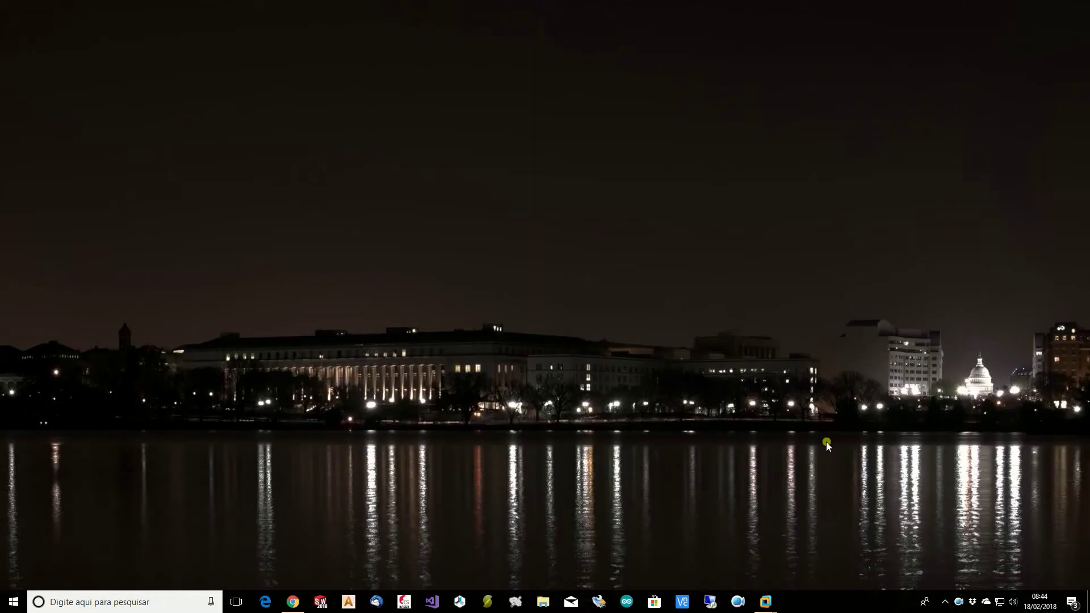
left_click(942, 603)
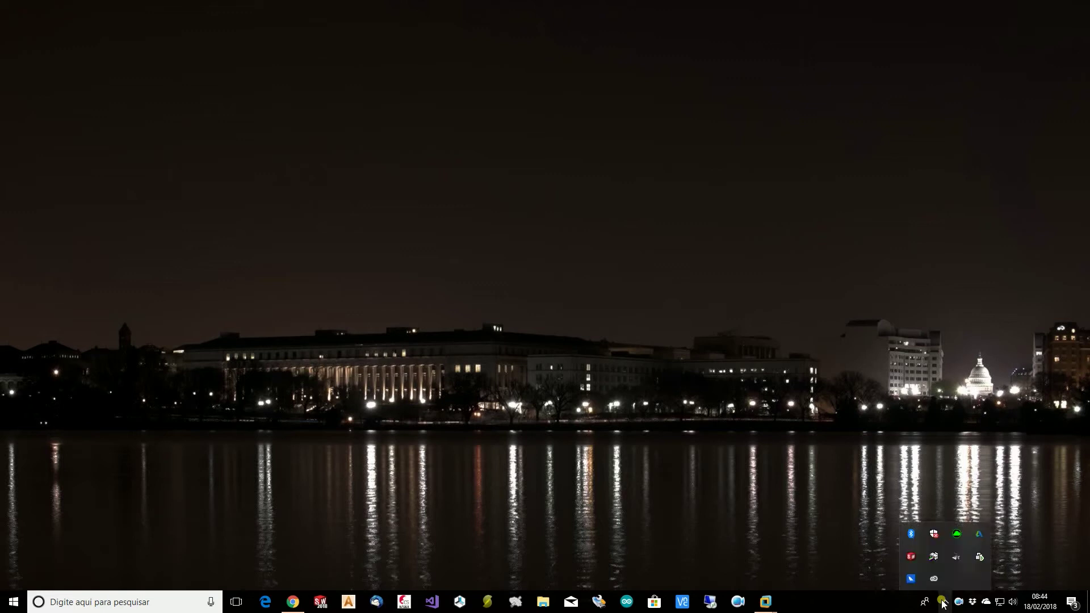
left_click(935, 540)
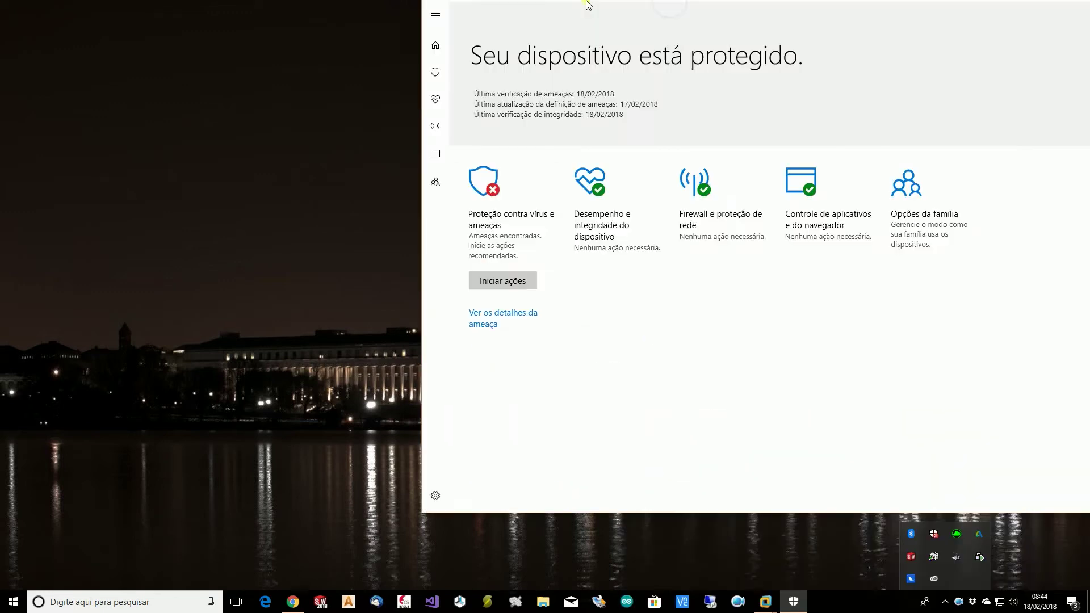
double_click(584, 5)
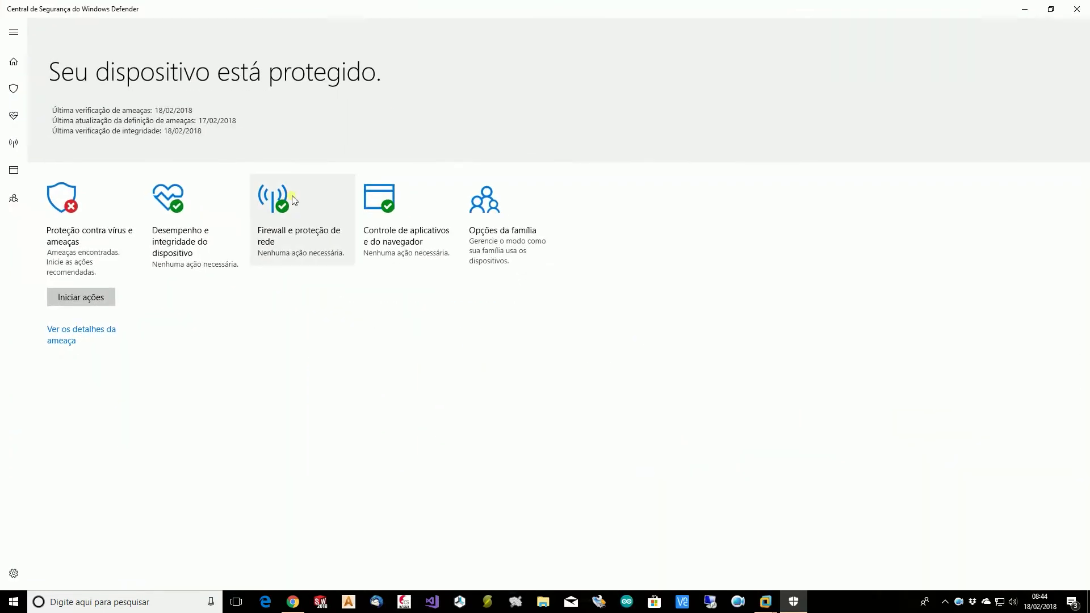
left_click(16, 86)
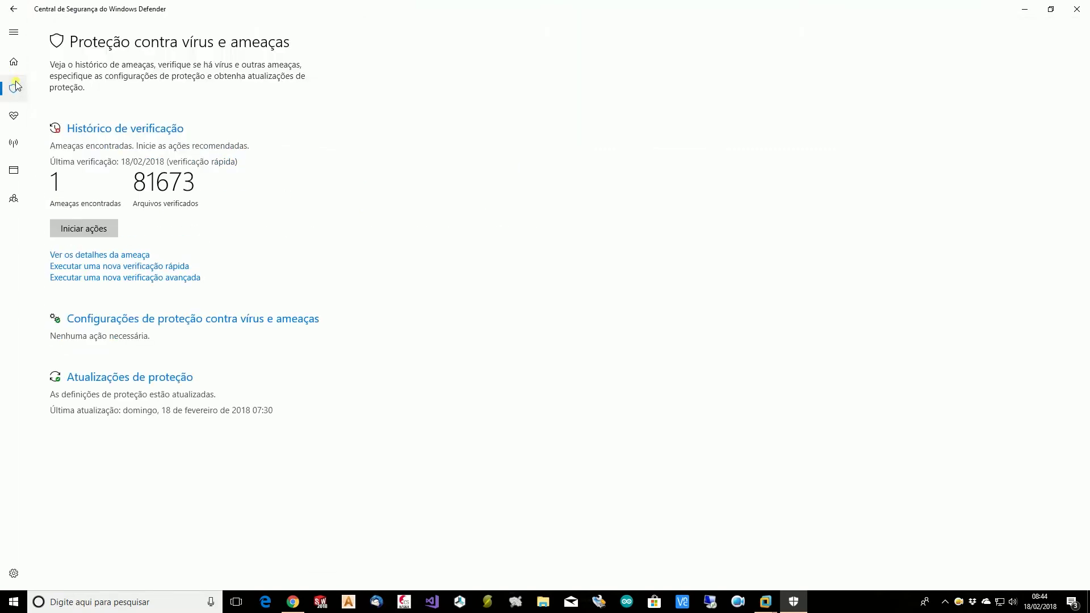
left_click(209, 319)
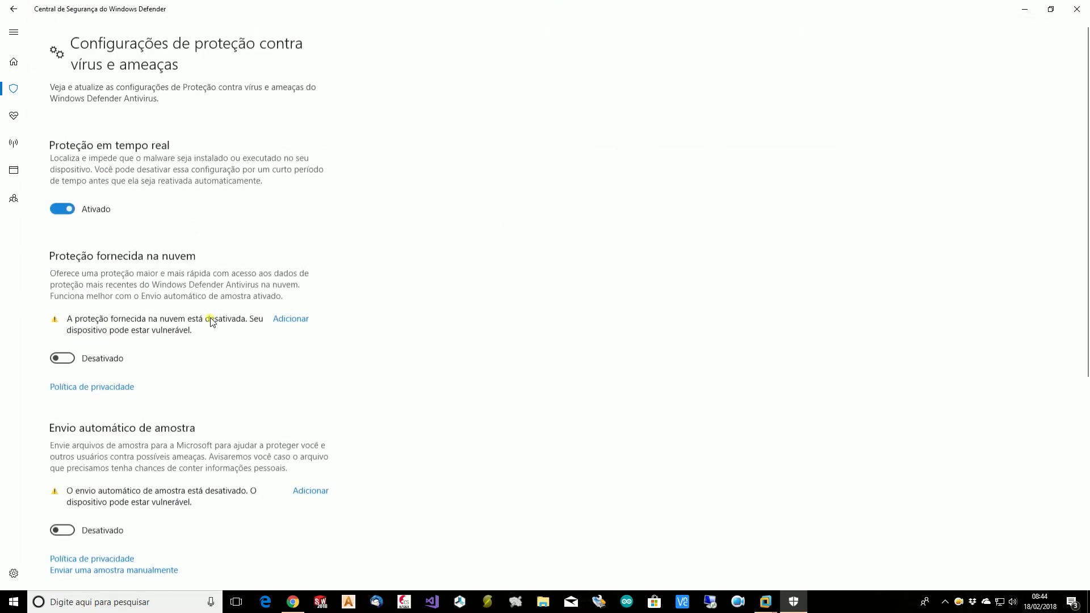
Step: Turn off Windows Defender real-time protection and close the security window
left_click(63, 208)
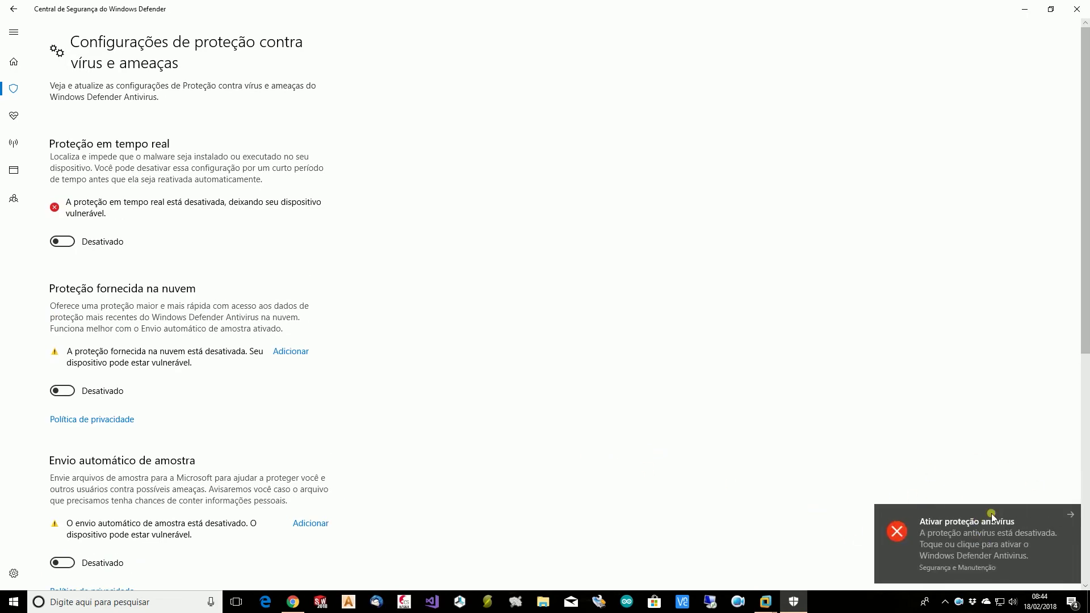
left_click(1068, 518)
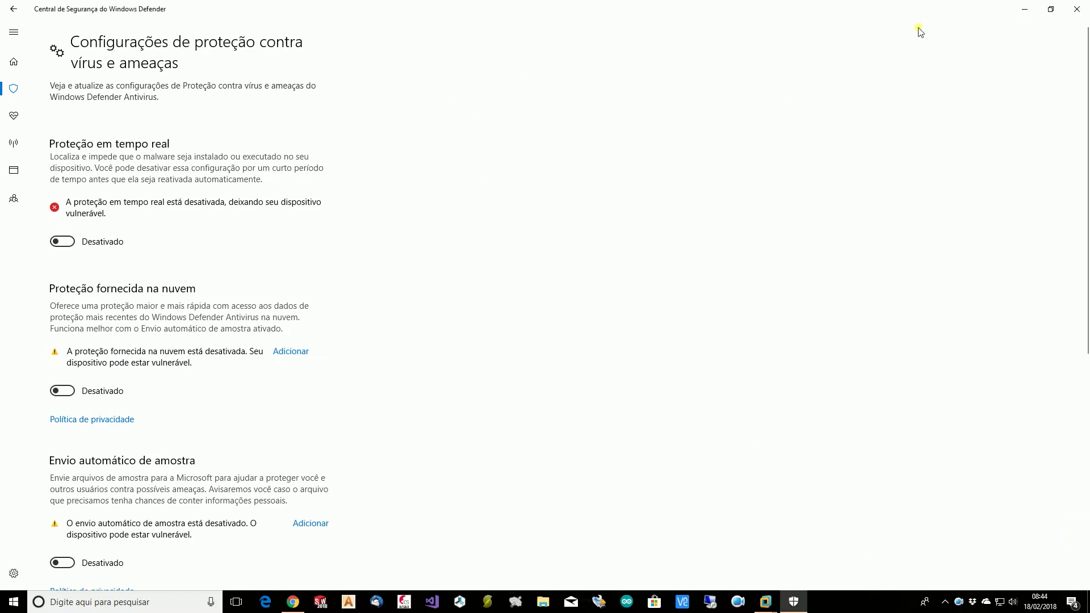
left_click(1076, 9)
Step: Return to the virtual machine and launch ArtCAM_2011_Setup from the ARTCAM 2011 32 BITS folder
mouse_move(768, 600)
left_click(803, 535)
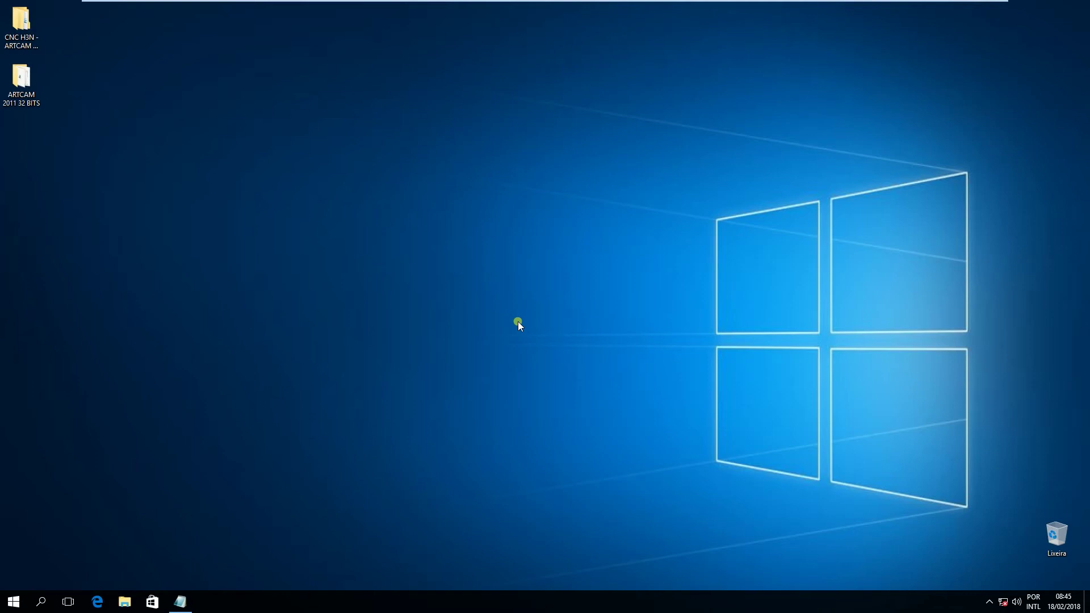
double_click(23, 97)
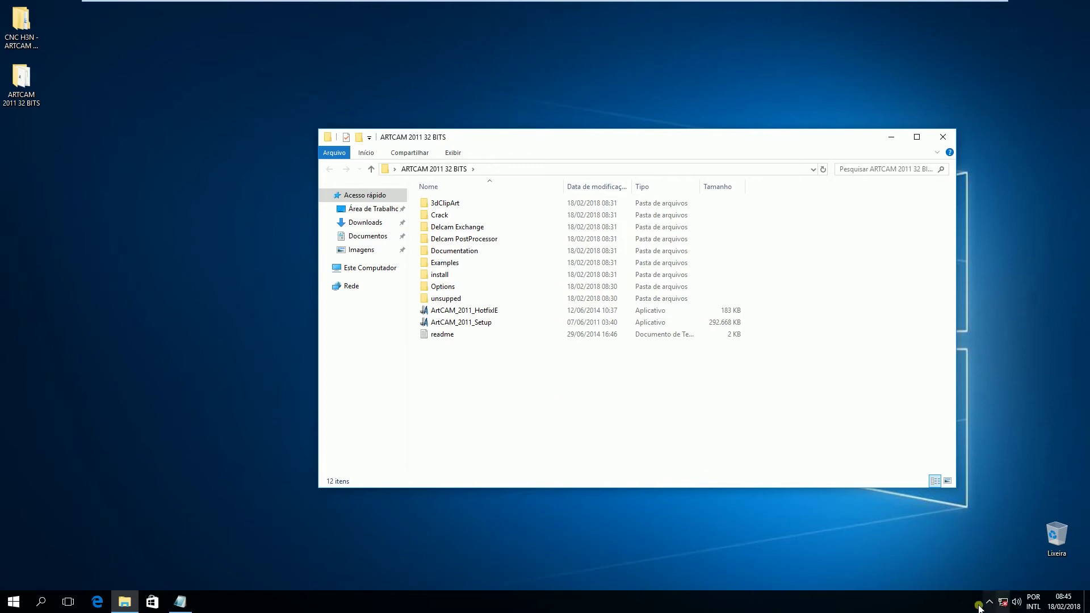
left_click(442, 323)
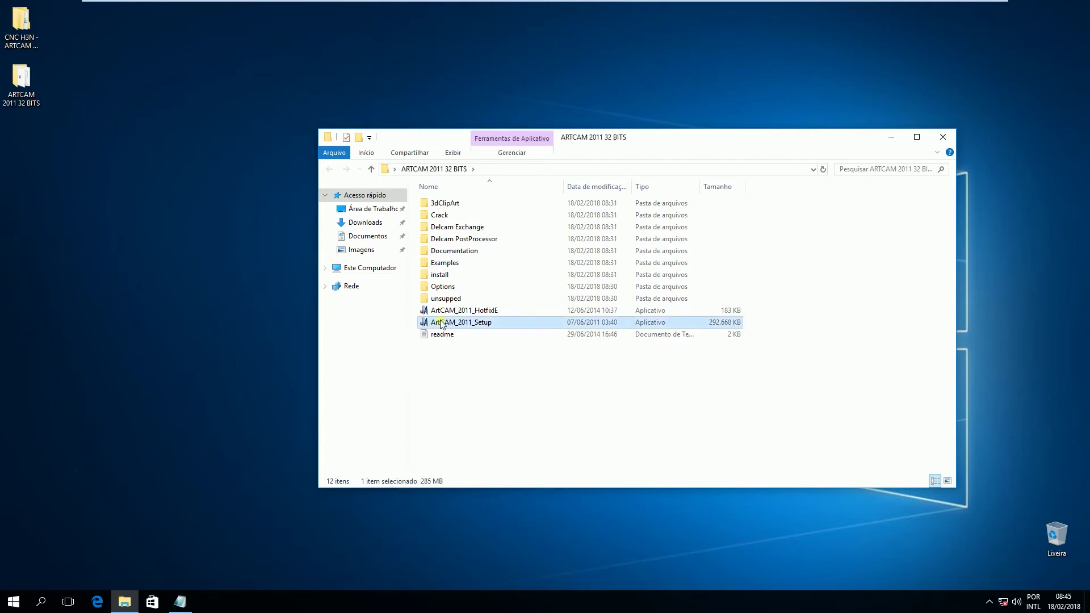
double_click(442, 323)
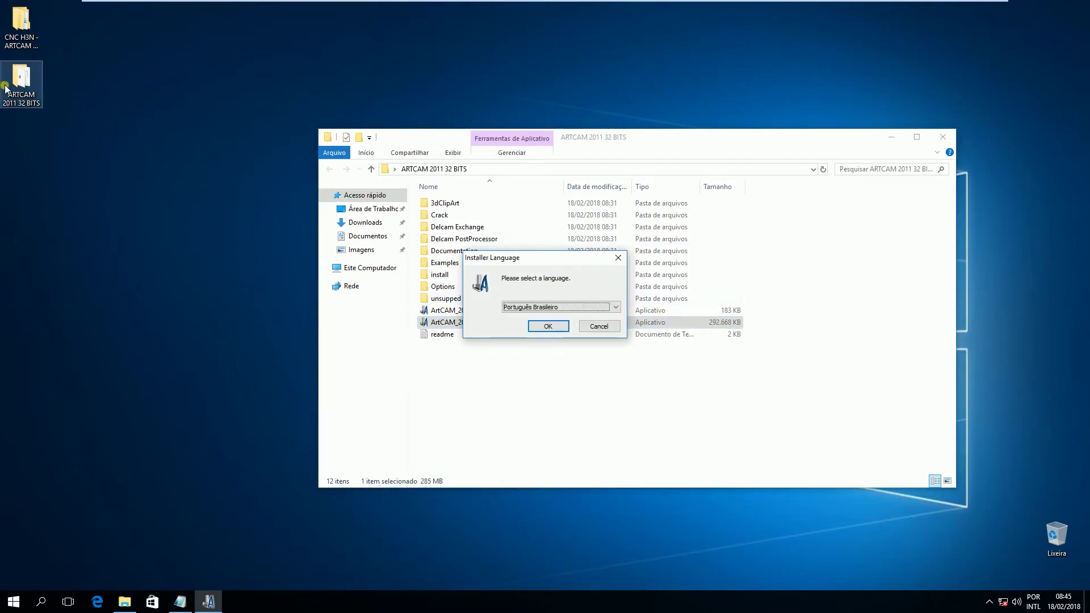
Step: Start the setup in Português Brasileiro, accept the licence agreement, and choose the ArtCAM Pro edition in its 32-bit version
left_click(548, 327)
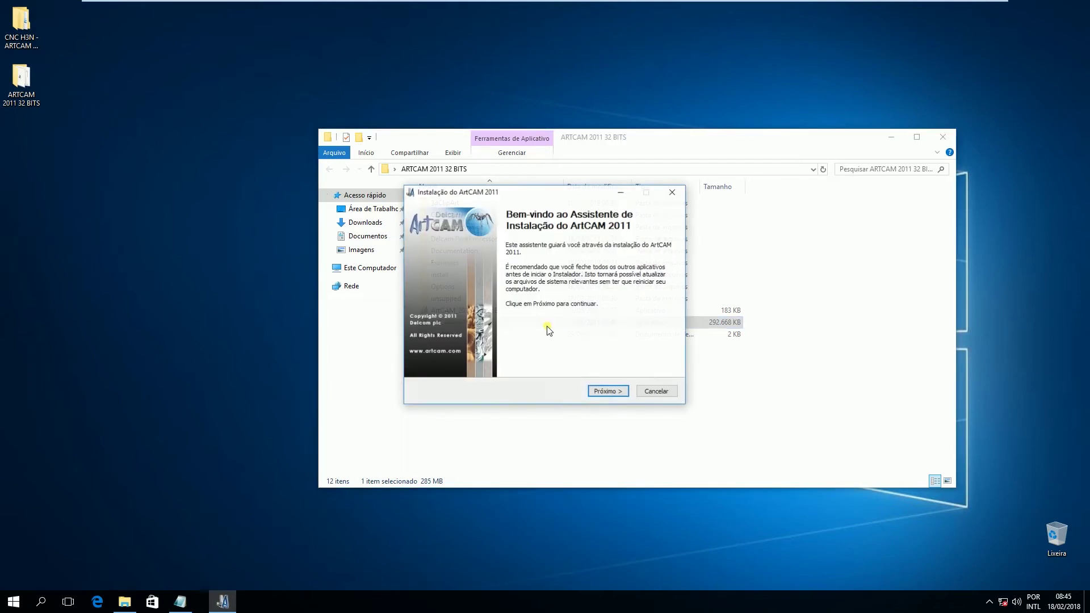
left_click(613, 391)
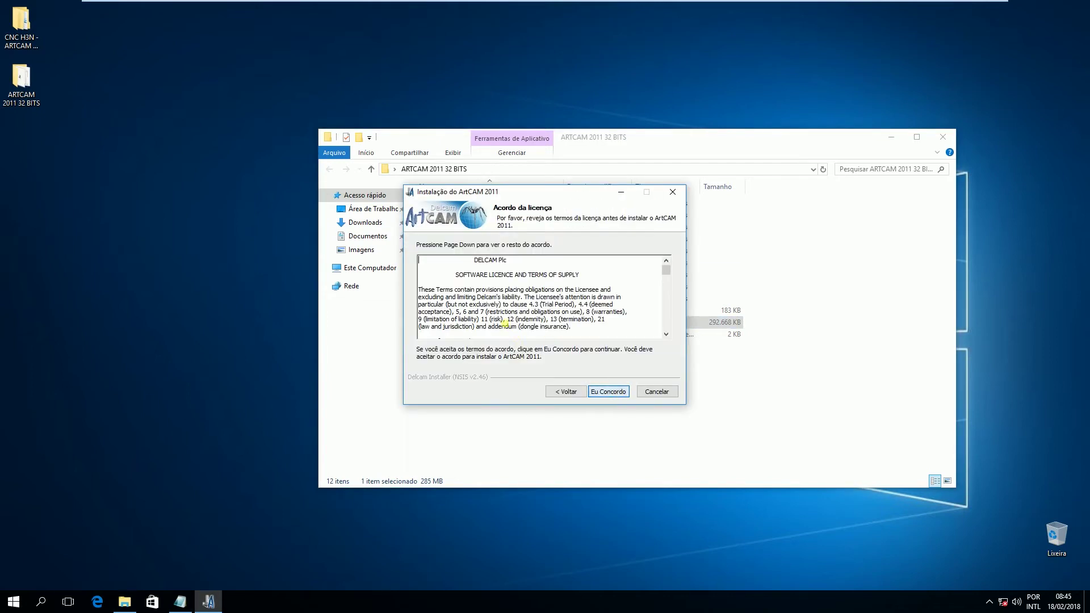
left_click(608, 393)
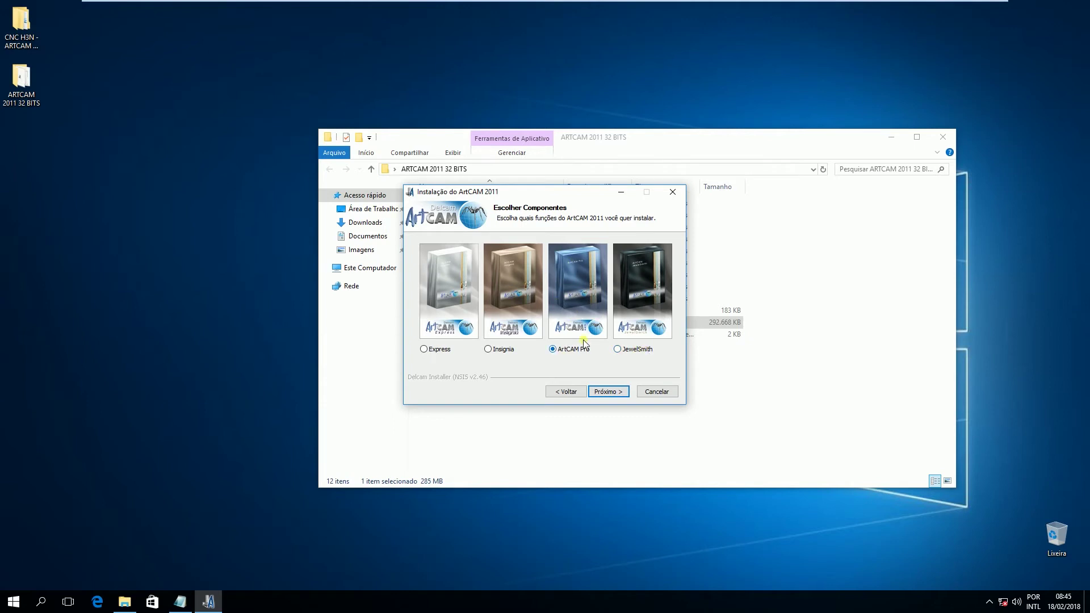
left_click(602, 394)
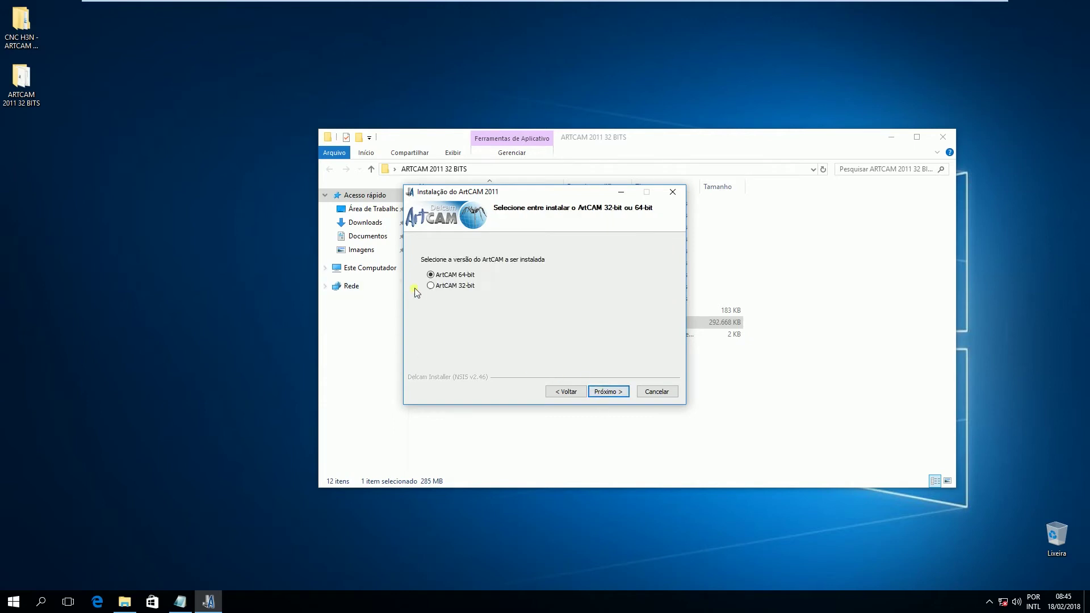
left_click(451, 286)
left_click(620, 391)
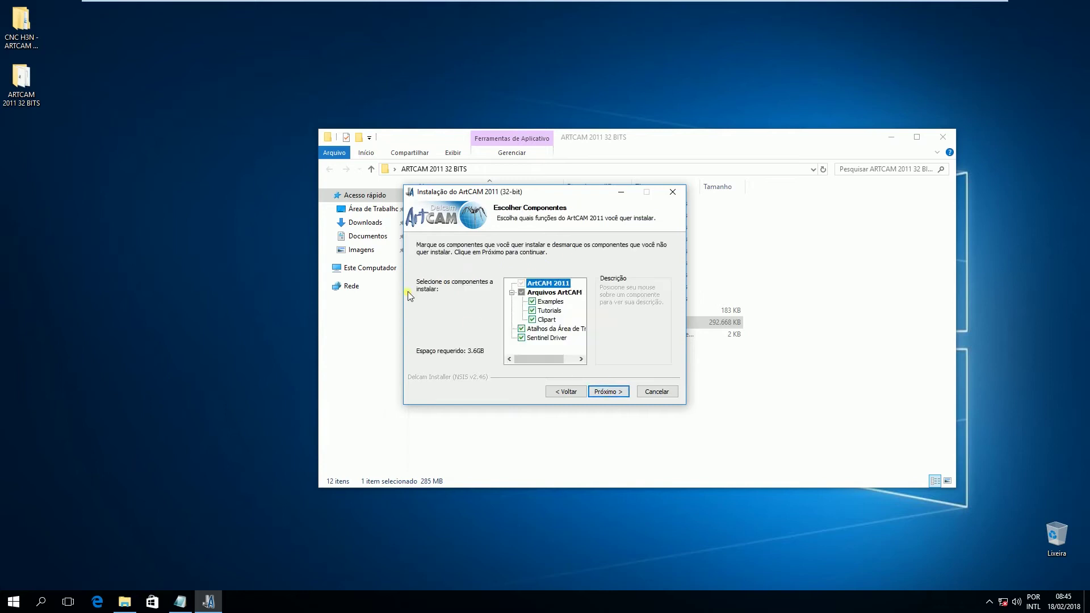
Step: Exclude the Sentinel Driver component and complete the ArtCAM 2011 installation in C:\Program Files (x86)\ArtCAM 2011
left_click(540, 340)
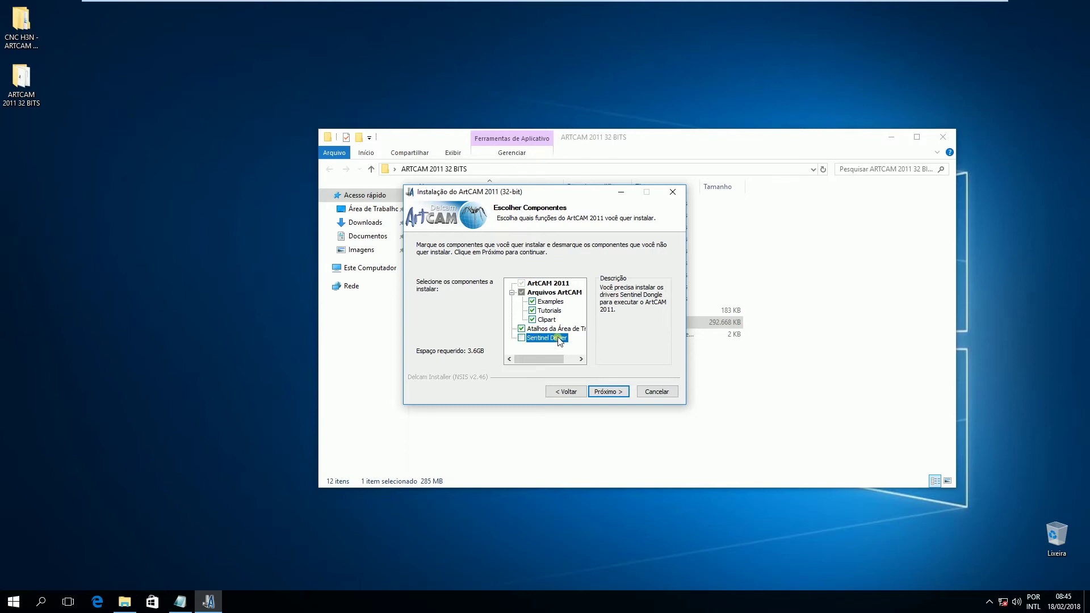
left_click(608, 391)
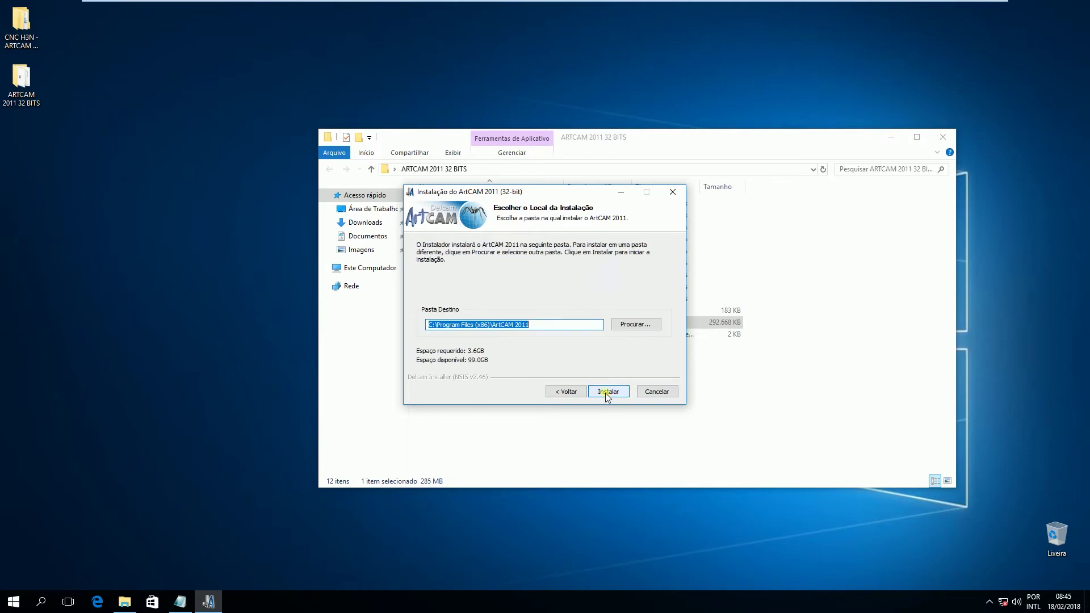
left_click(616, 391)
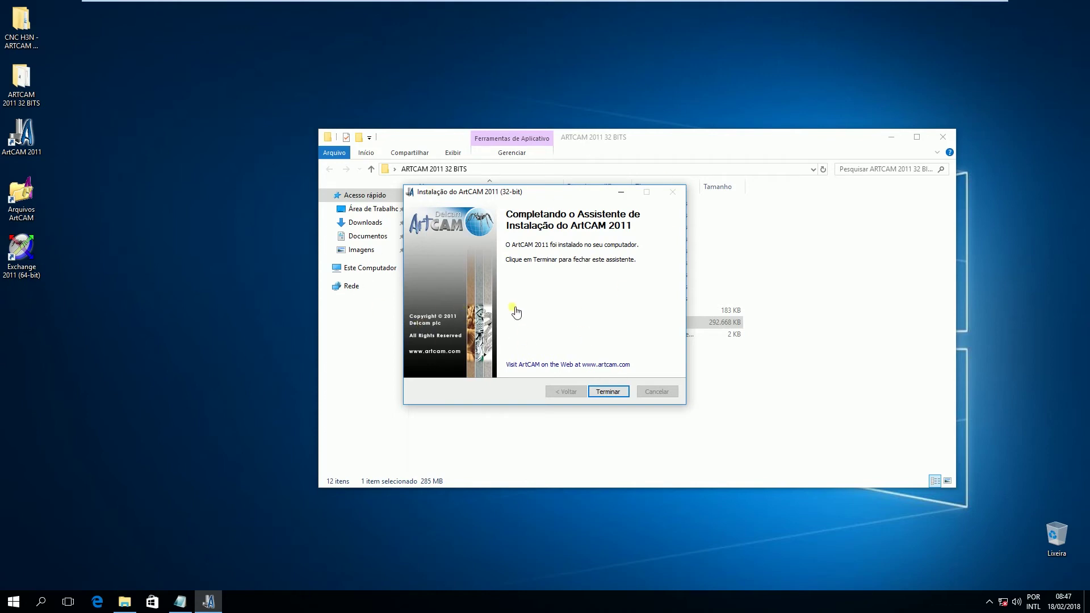
left_click(604, 393)
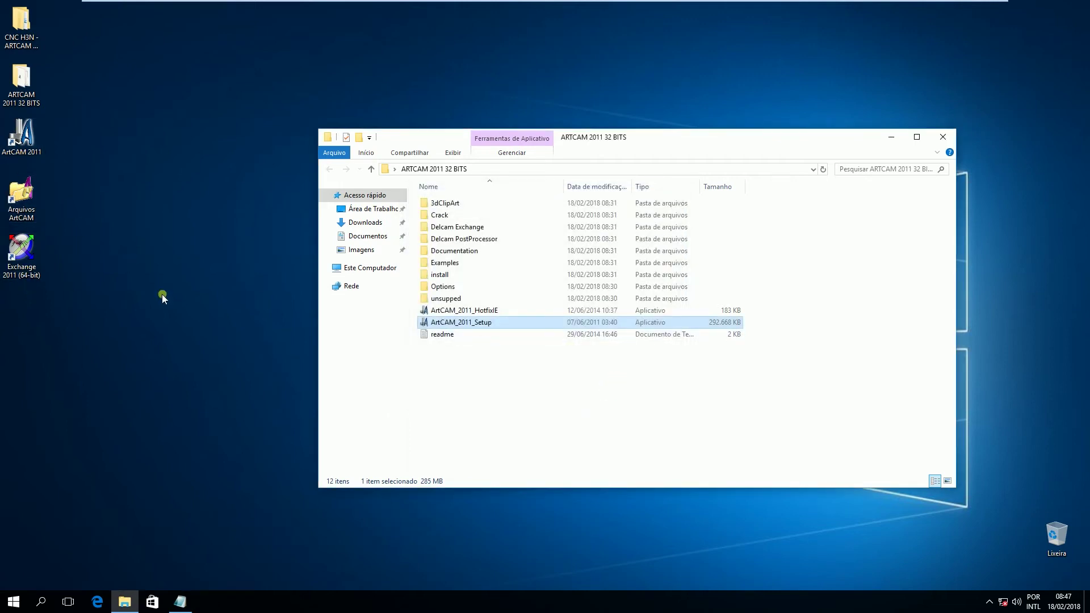
Step: Open the Install text file in the Crack folder and review its Sentinel driver and ArtCAM_2011_HotfixIE.exe instructions
double_click(438, 217)
double_click(439, 252)
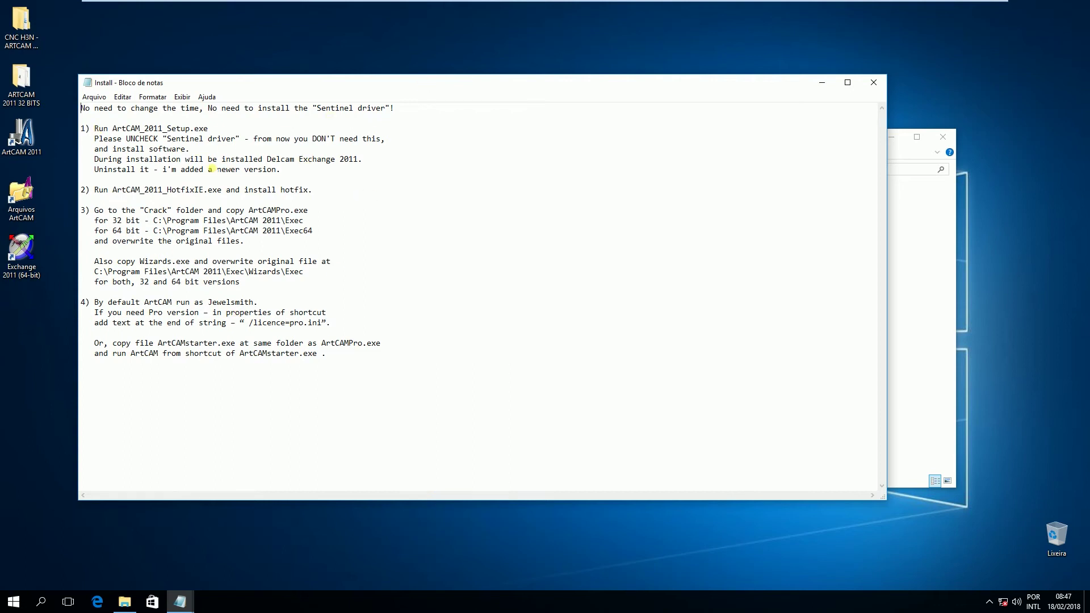
left_click_drag(94, 138, 367, 150)
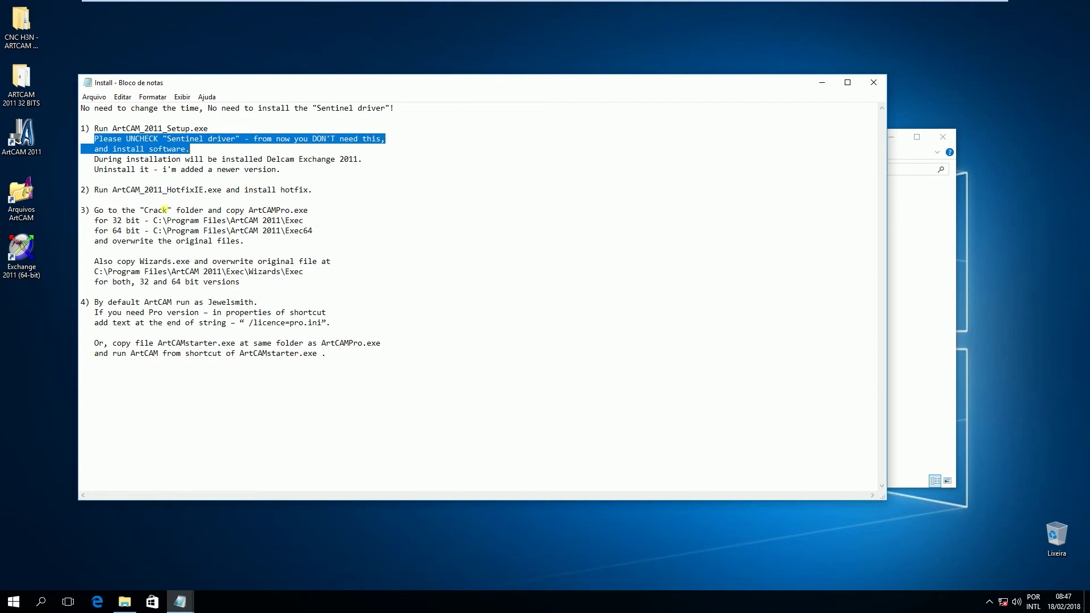
left_click(94, 199)
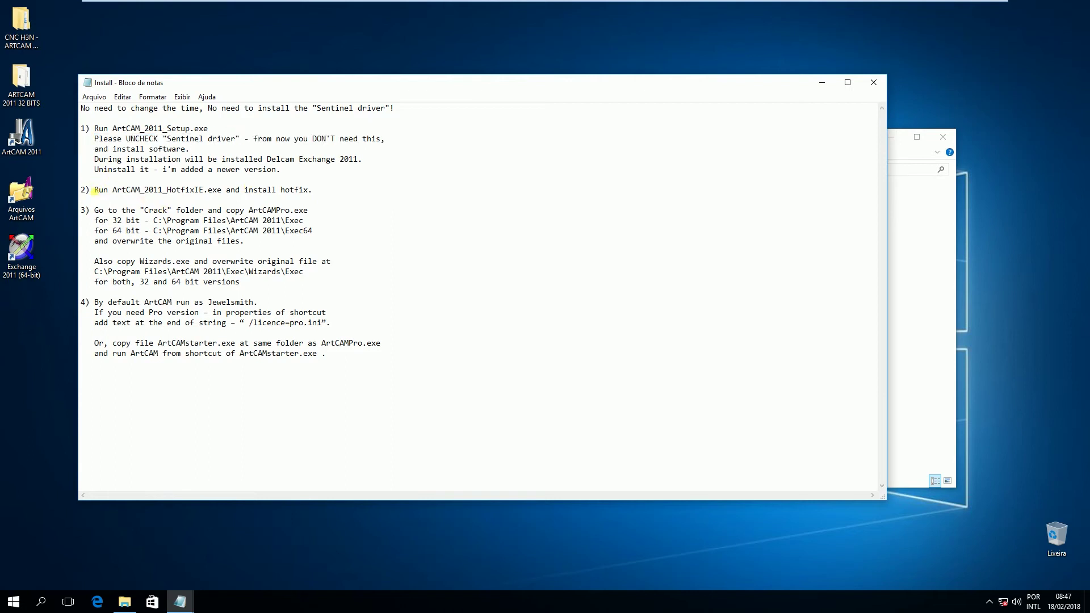
left_click_drag(81, 189, 230, 190)
left_click(105, 190)
Step: Run ArtCAM_2011_HotfixIE from the ARTCAM 2011 32 BITS folder, accept its licence, and install the hotfix in C:\Program Files (x86)\ArtCAM 2011
left_click(927, 267)
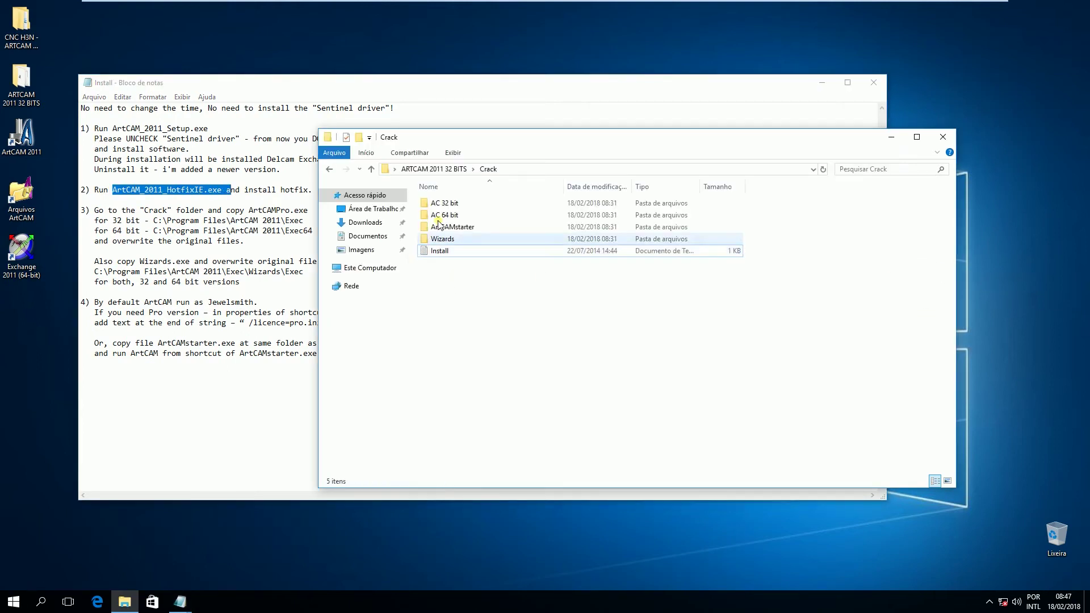
left_click(439, 169)
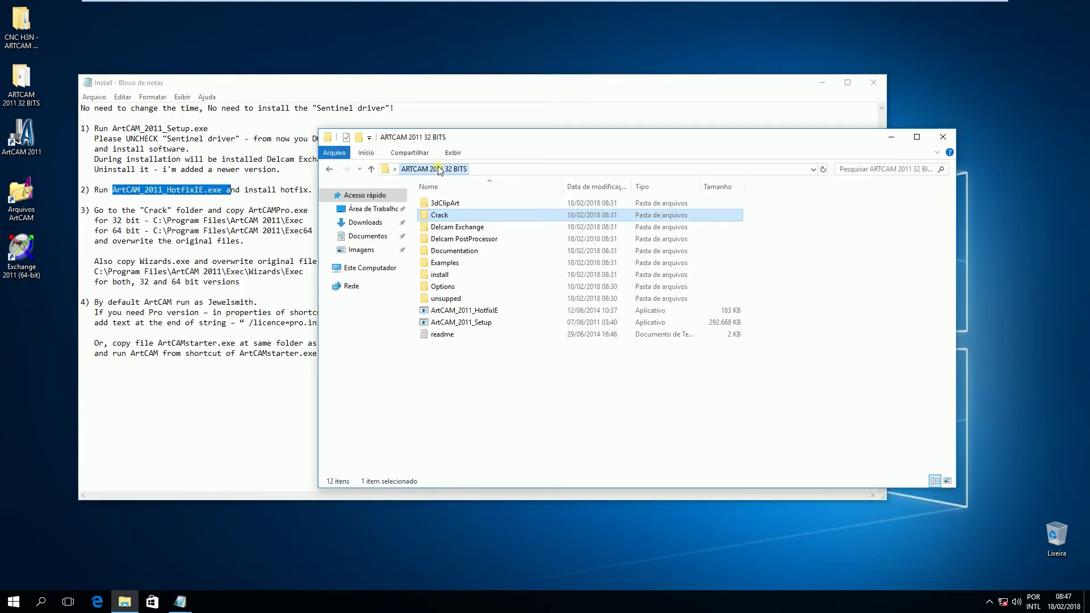
double_click(470, 311)
left_click(608, 391)
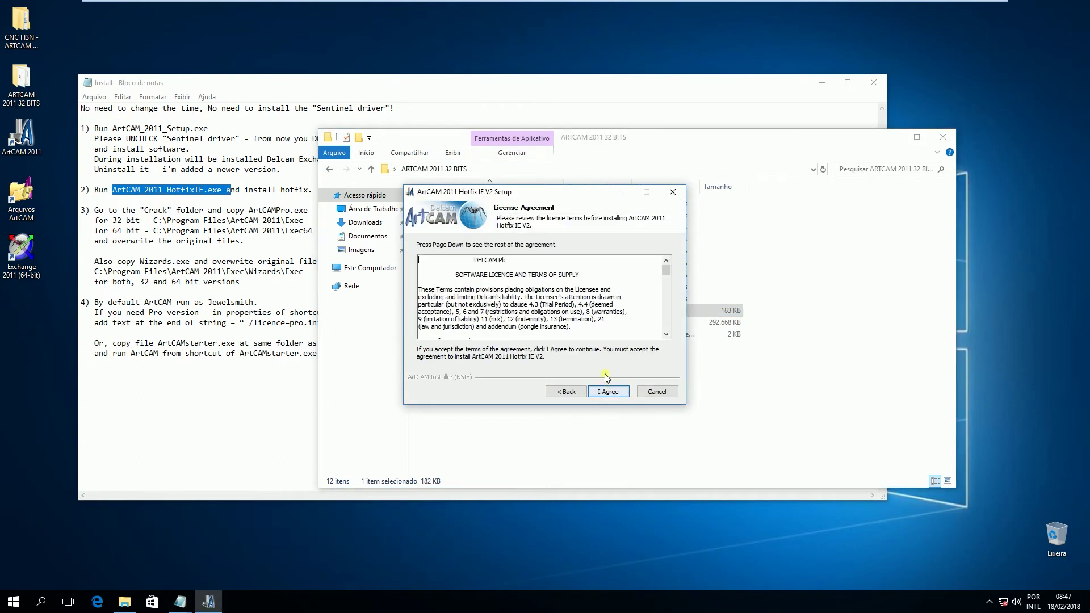
left_click(607, 391)
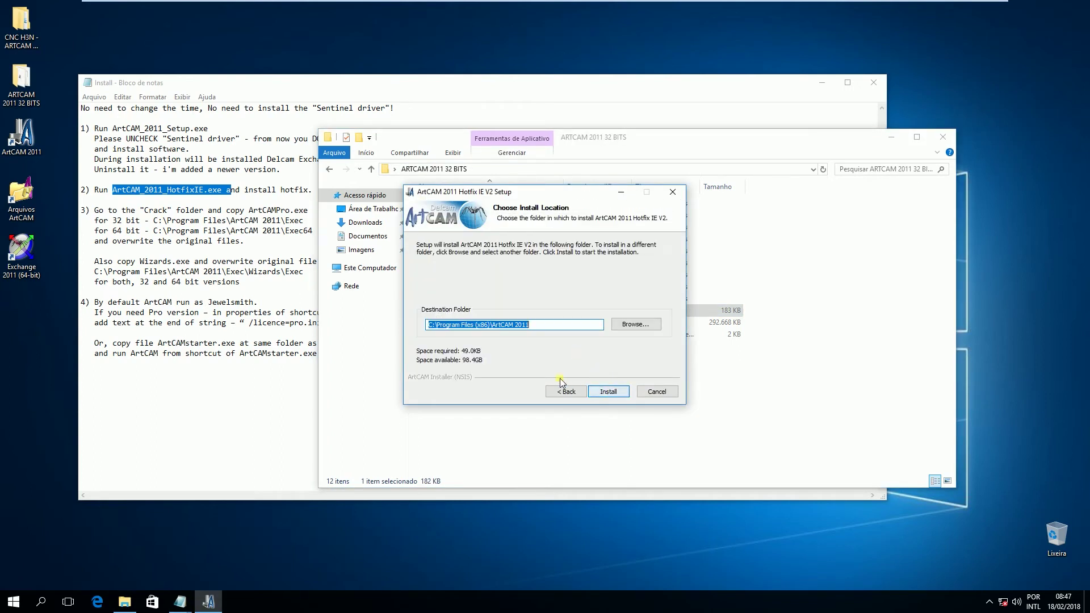
left_click(605, 392)
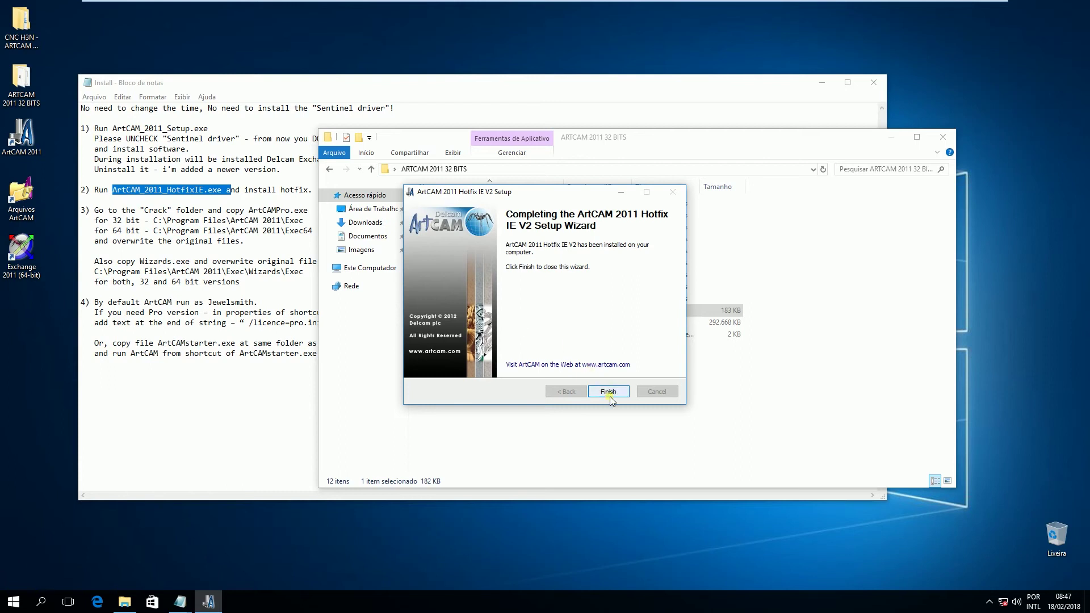
left_click(608, 391)
Step: Check instruction 3 in the install notes and copy the ArtCAMPro application from the Crack folder's AC 32 bit subfolder
left_click(153, 205)
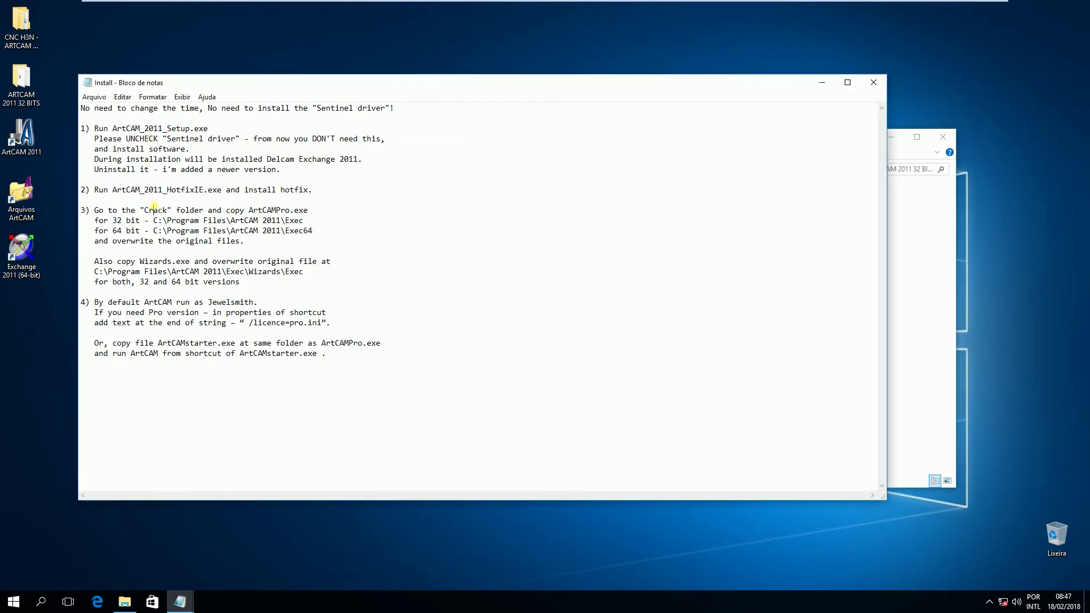
left_click_drag(94, 210, 308, 212)
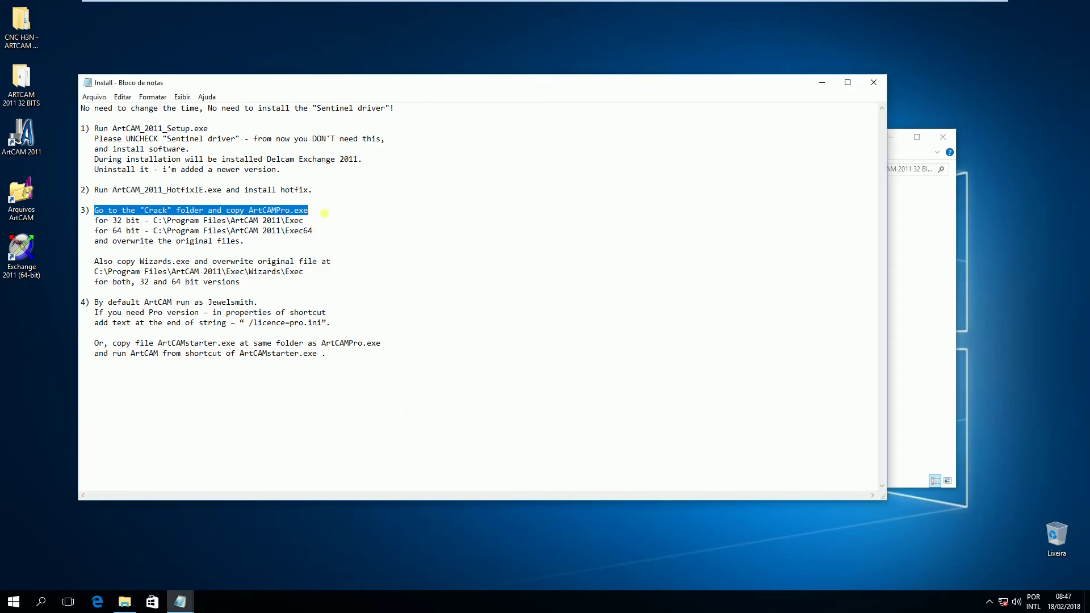
left_click(900, 264)
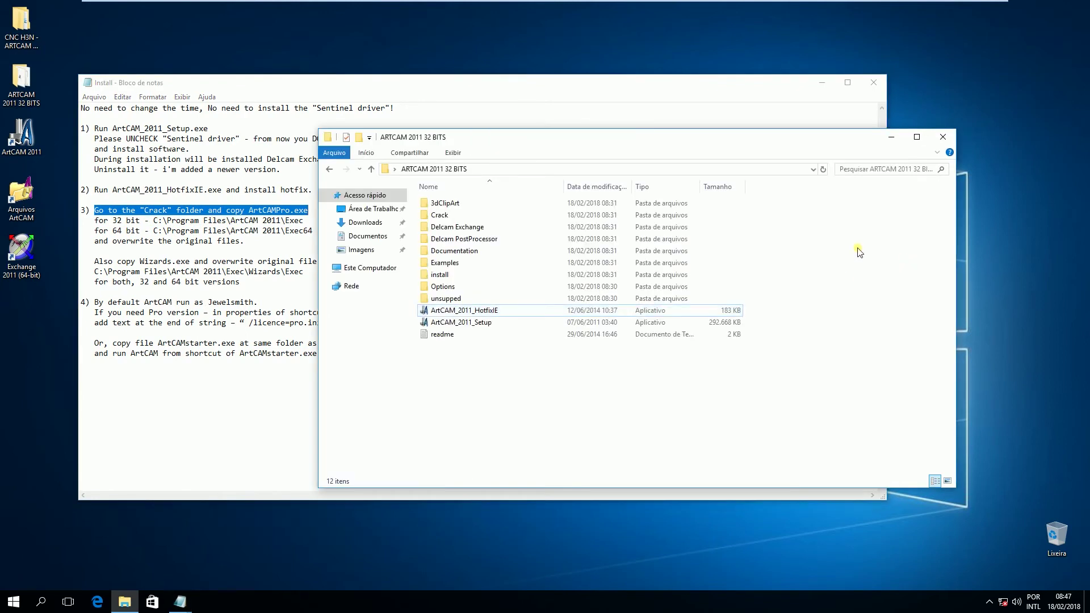
left_click(451, 217)
double_click(453, 217)
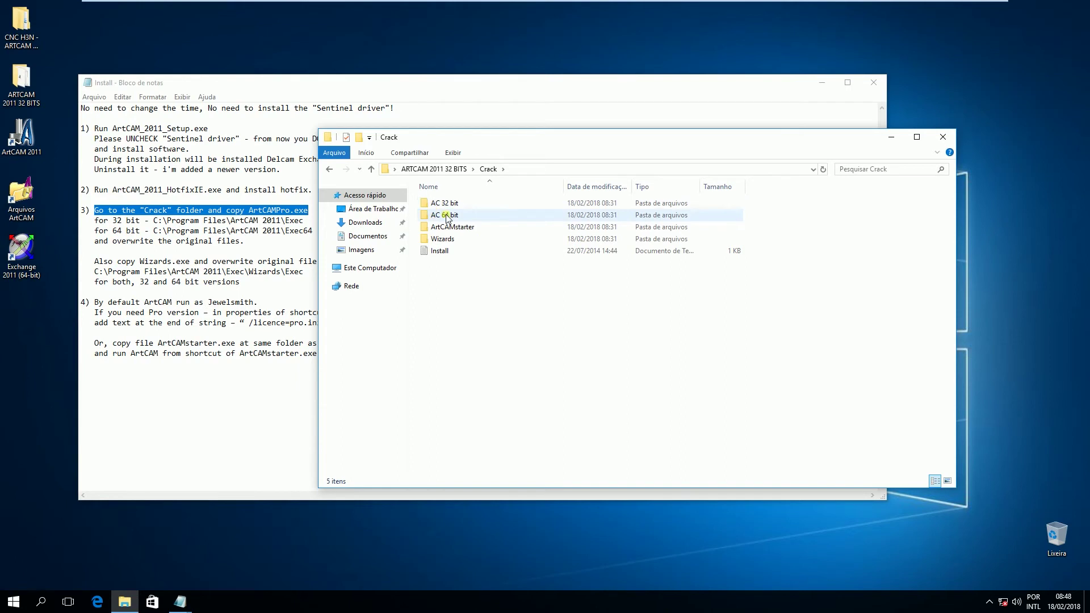
left_click(463, 207)
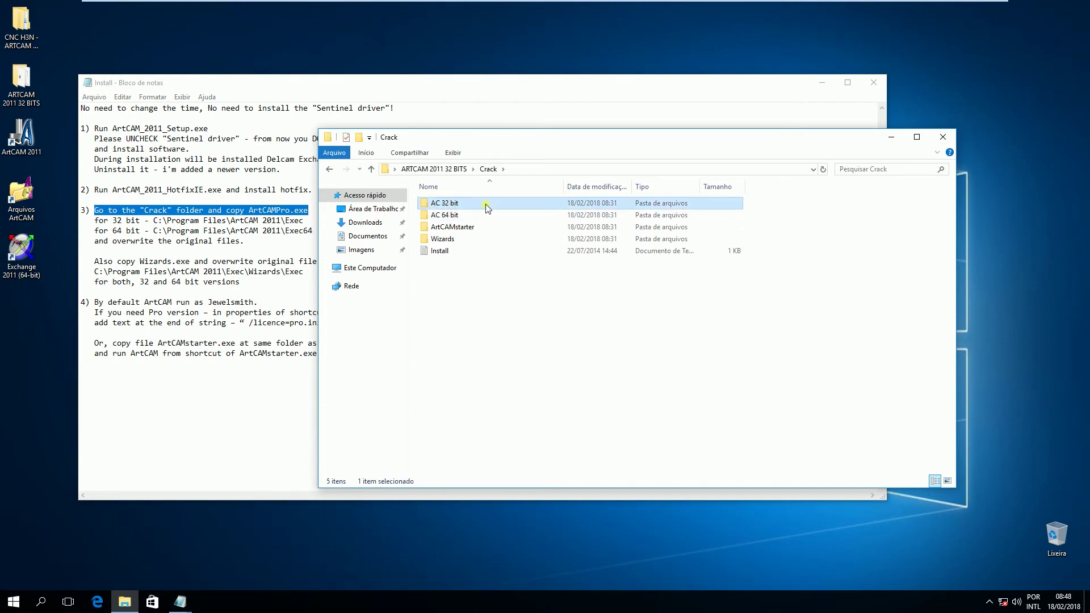
double_click(462, 206)
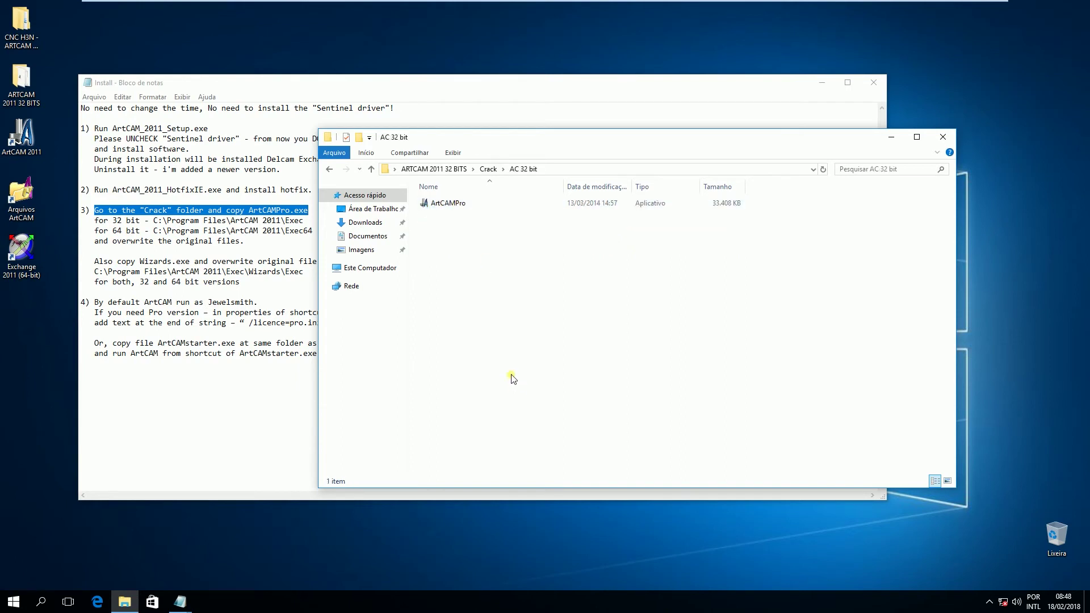
right_click(437, 206)
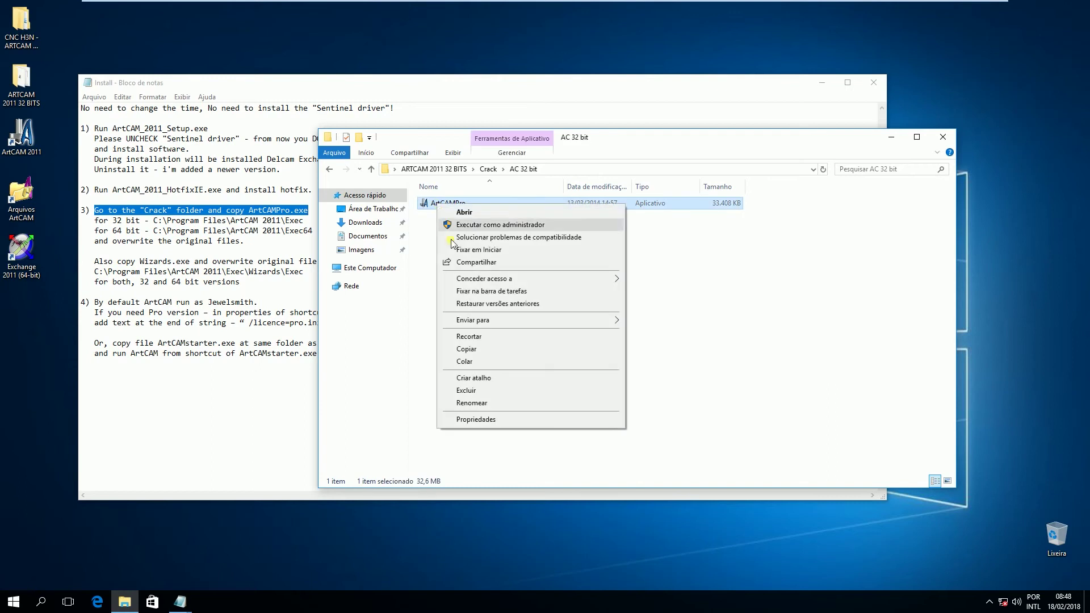
left_click(487, 352)
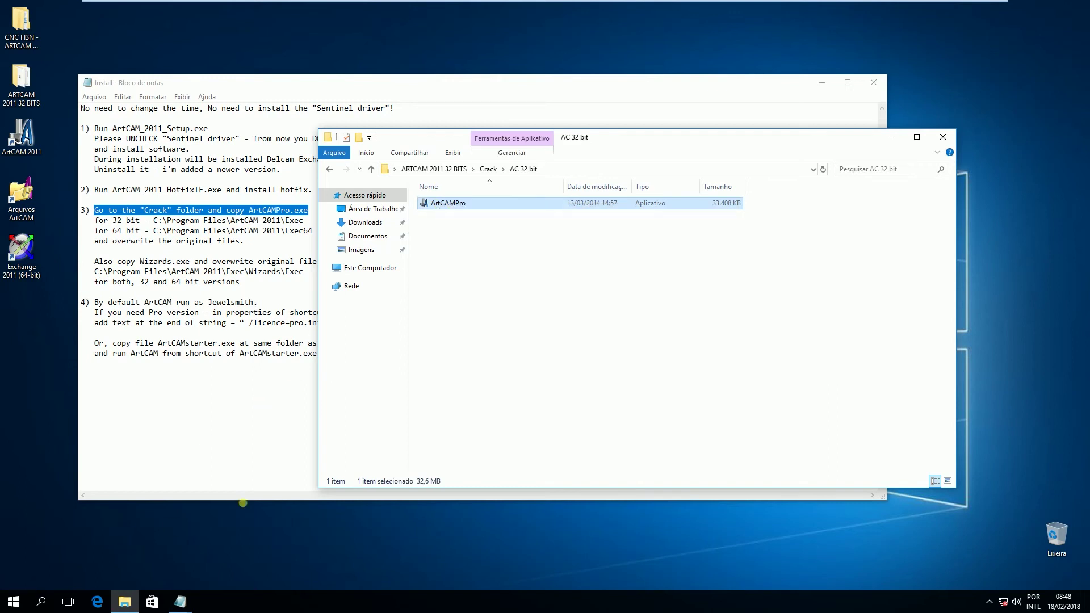
Step: Open the Exec folder of ArtCAM 2011 under Arquivos de Programas (x86) on drive C in a new file window
key("super+e")
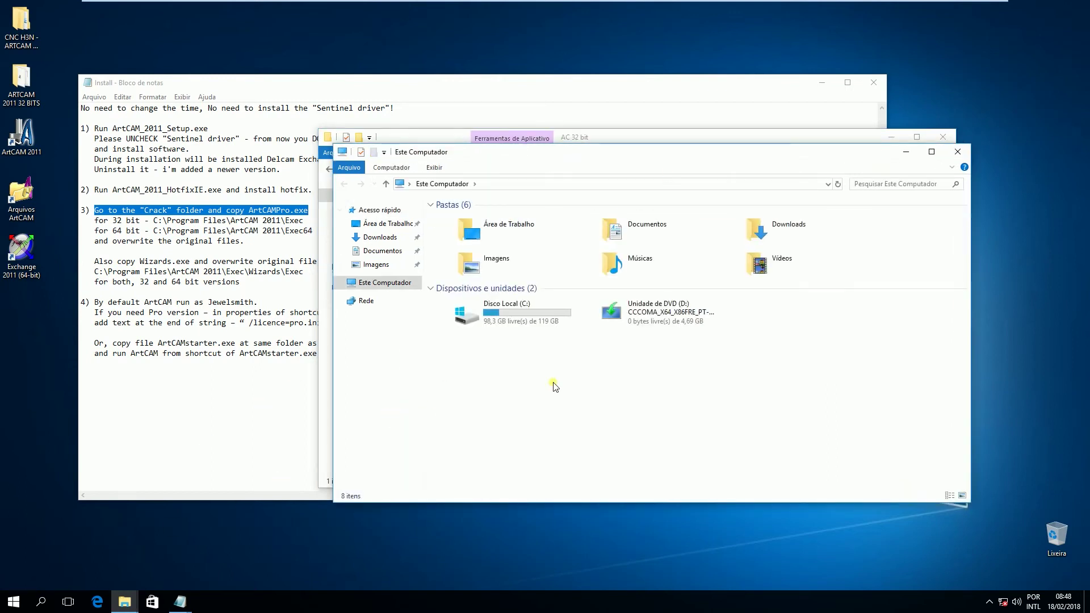
double_click(499, 312)
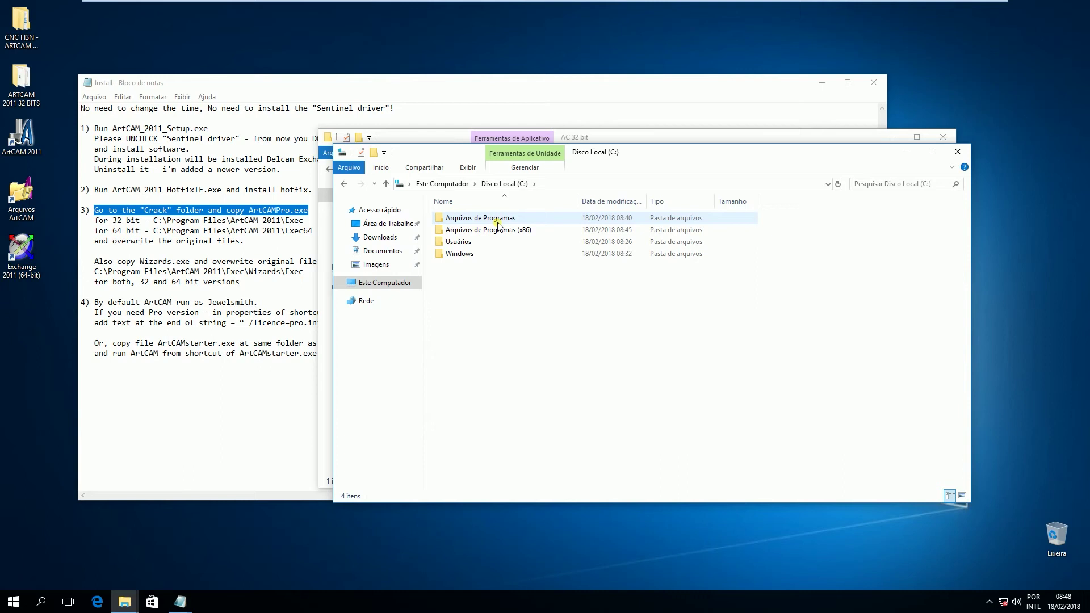
left_click(475, 221)
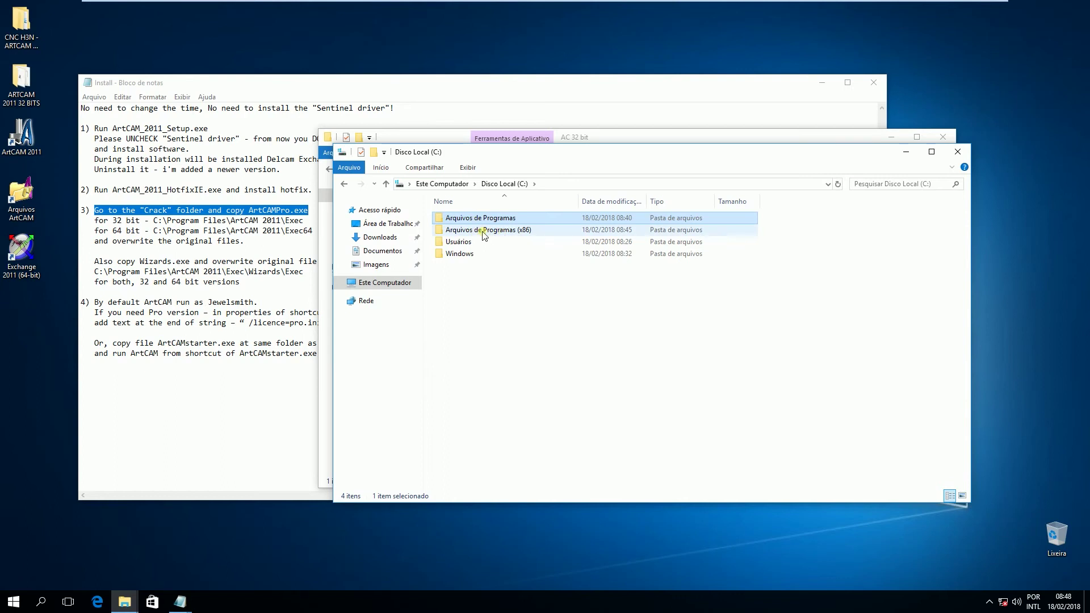
left_click(520, 230)
left_click(522, 231)
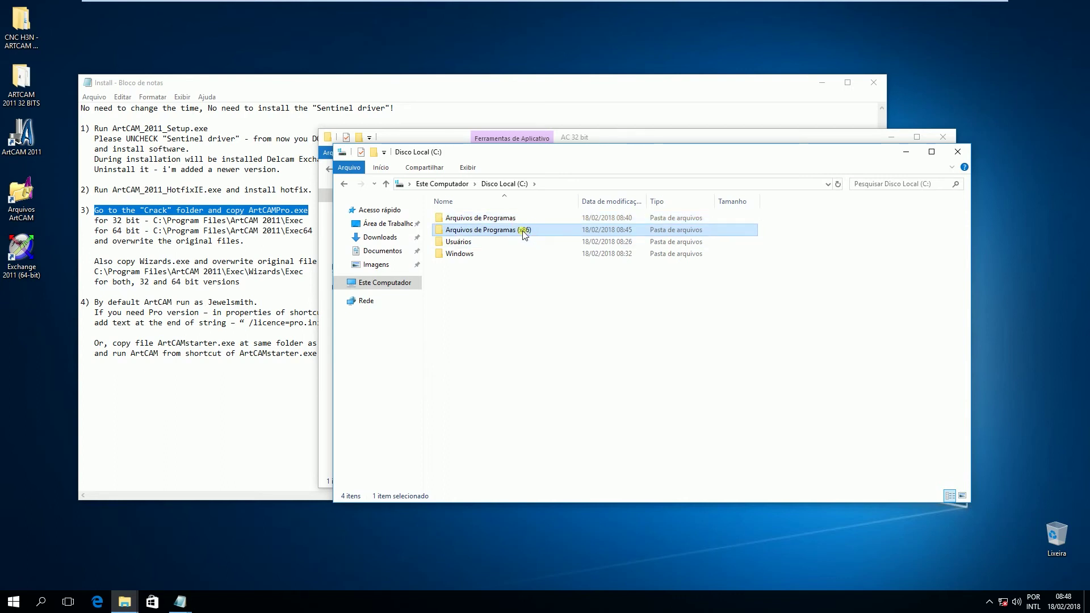
left_click(500, 220)
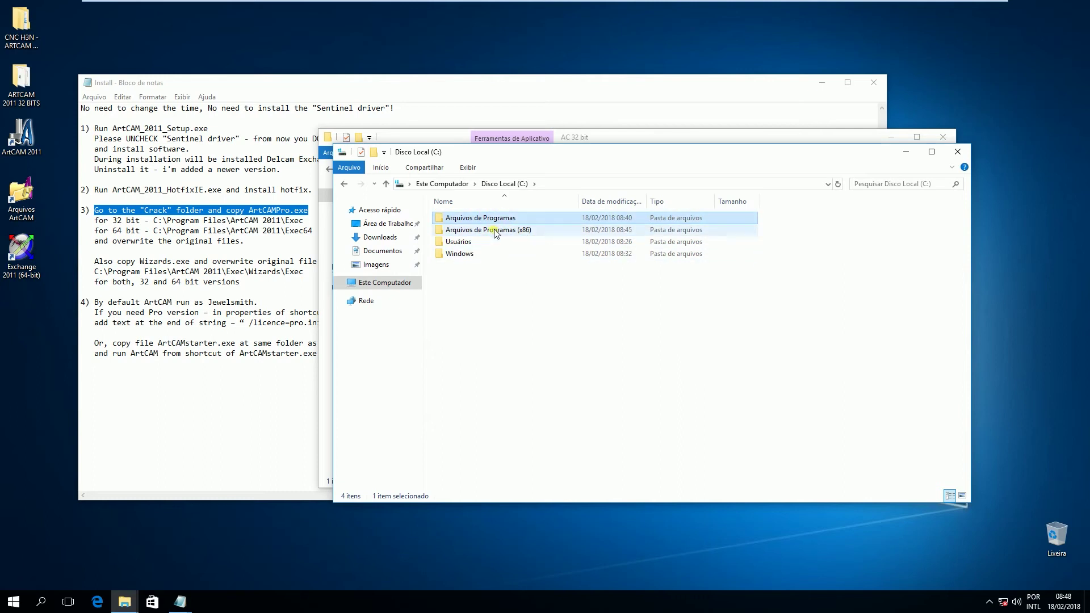
double_click(496, 231)
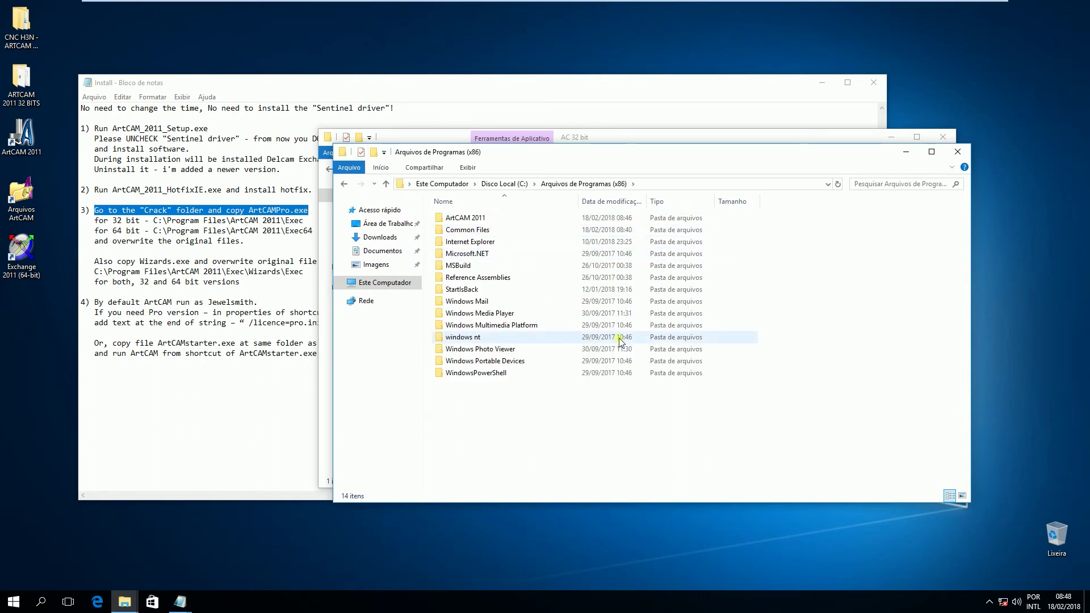
double_click(469, 220)
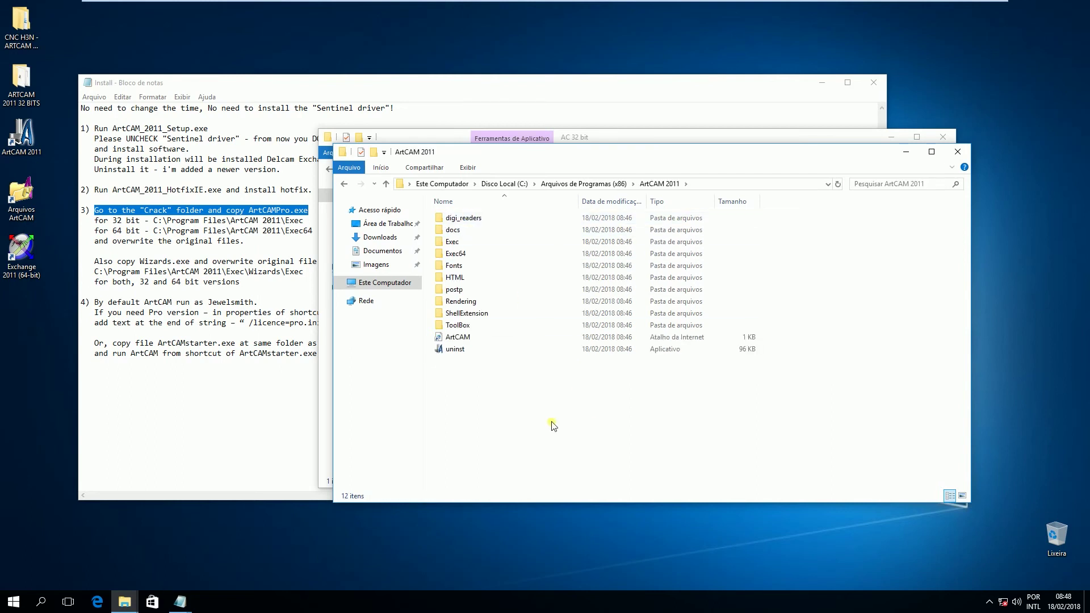
double_click(454, 242)
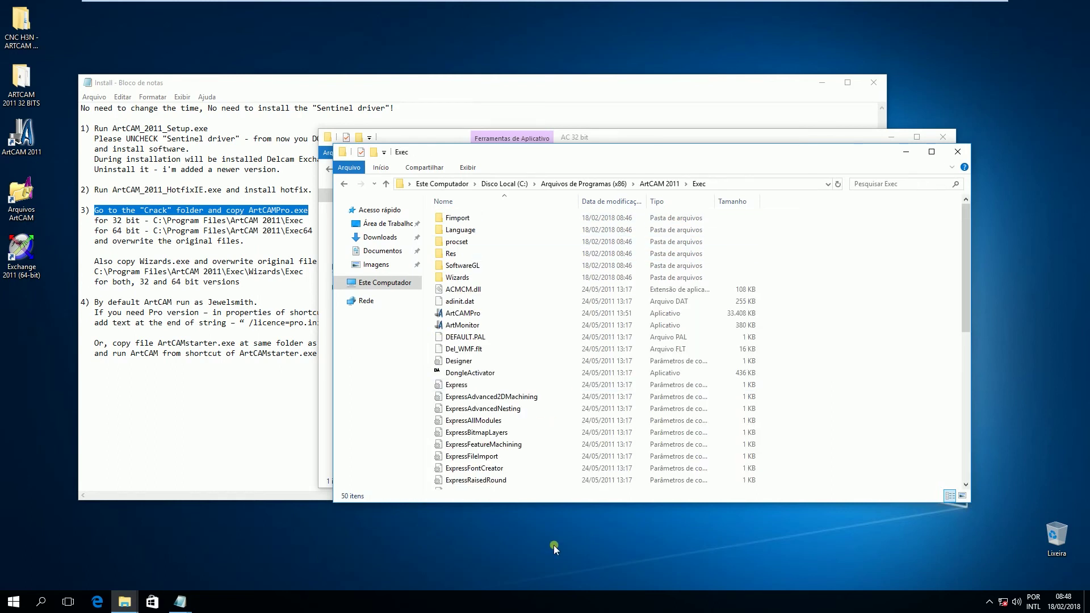
Step: Paste the copied ArtCAMPro application into the Exec folder, replacing the existing file
right_click(843, 312)
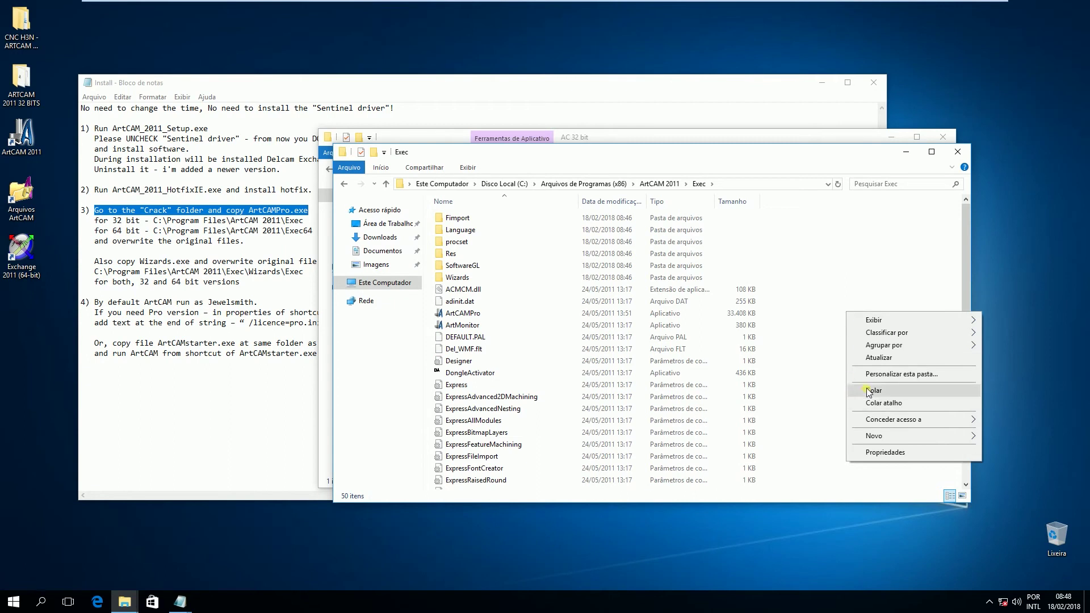
left_click(863, 395)
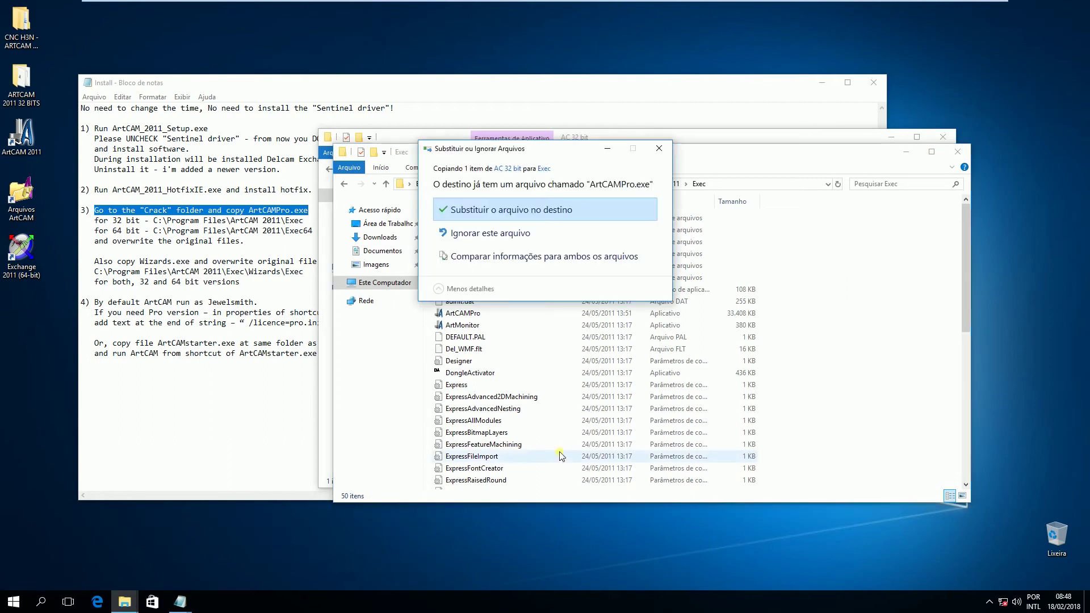
left_click(497, 210)
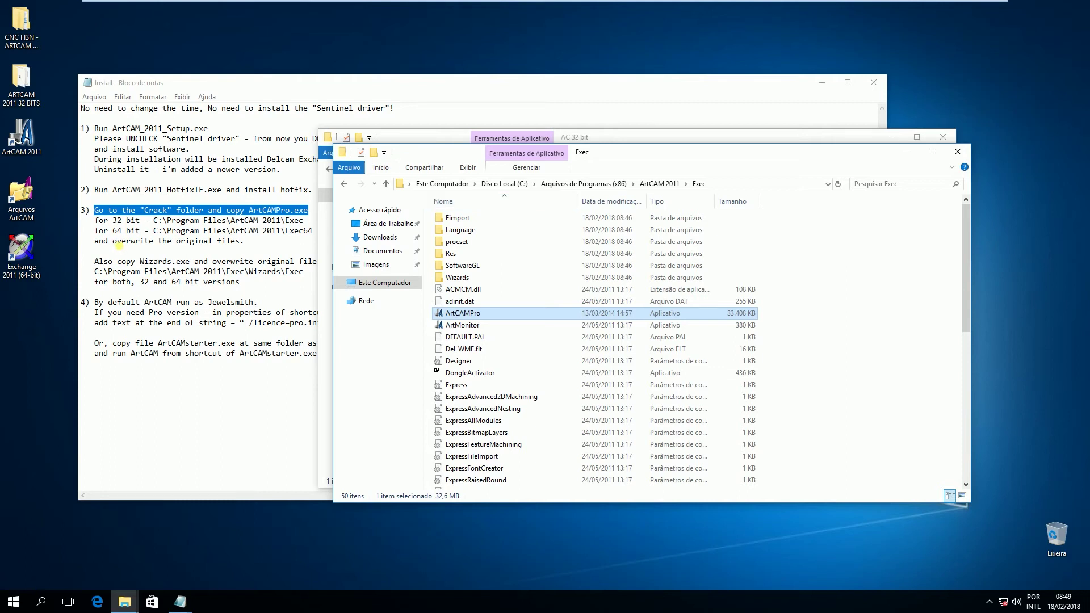
Step: Check the Wizards.exe instruction in the install notes and copy the Wizards application from the Crack folder's Wizards subfolder
left_click(116, 220)
left_click_drag(162, 220, 350, 220)
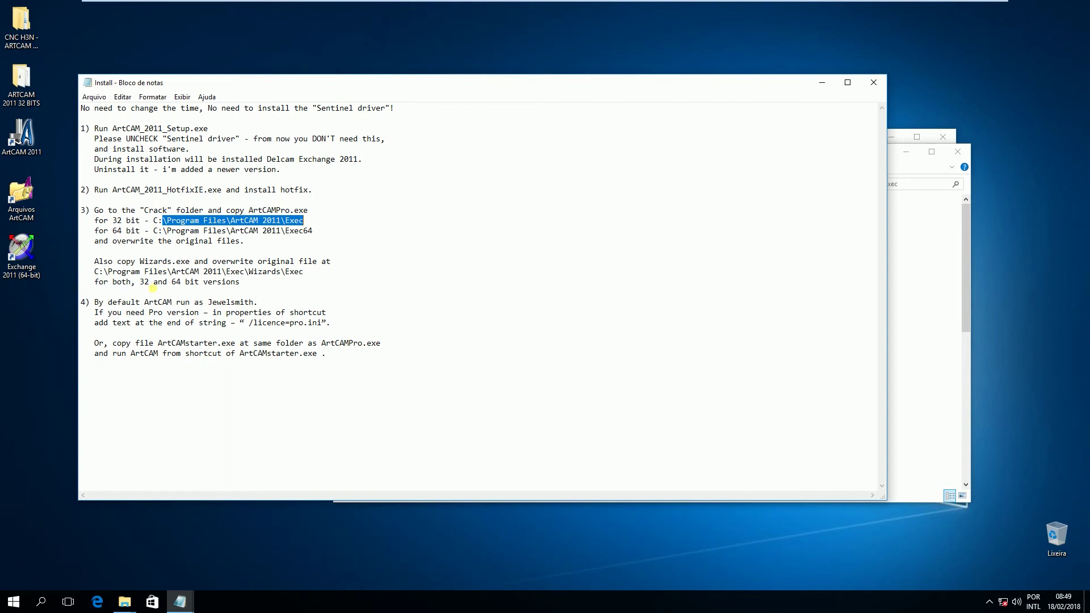
left_click(261, 265)
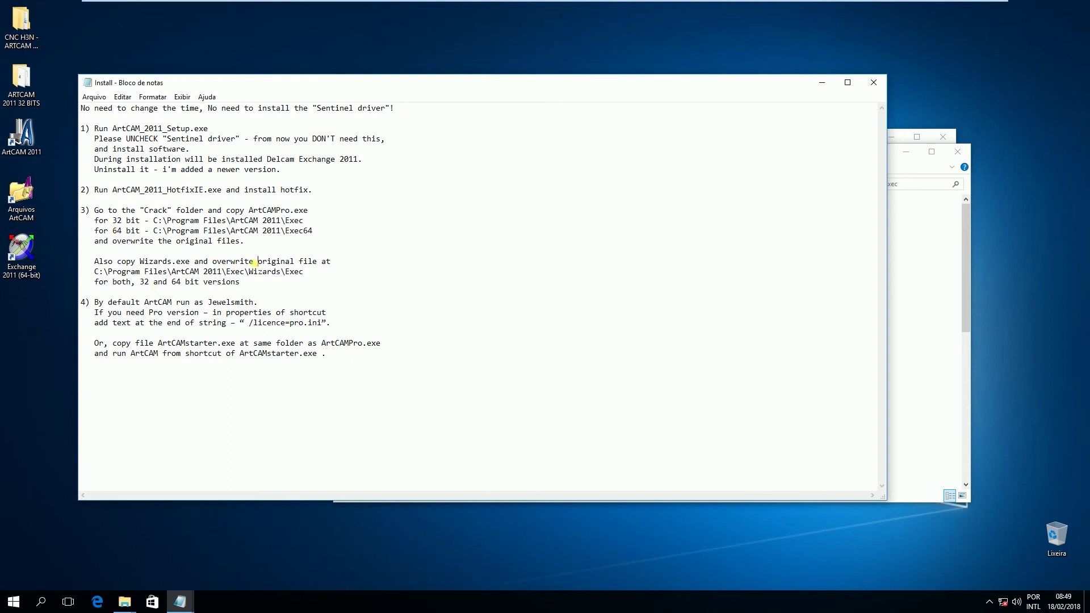
left_click_drag(130, 261, 236, 271)
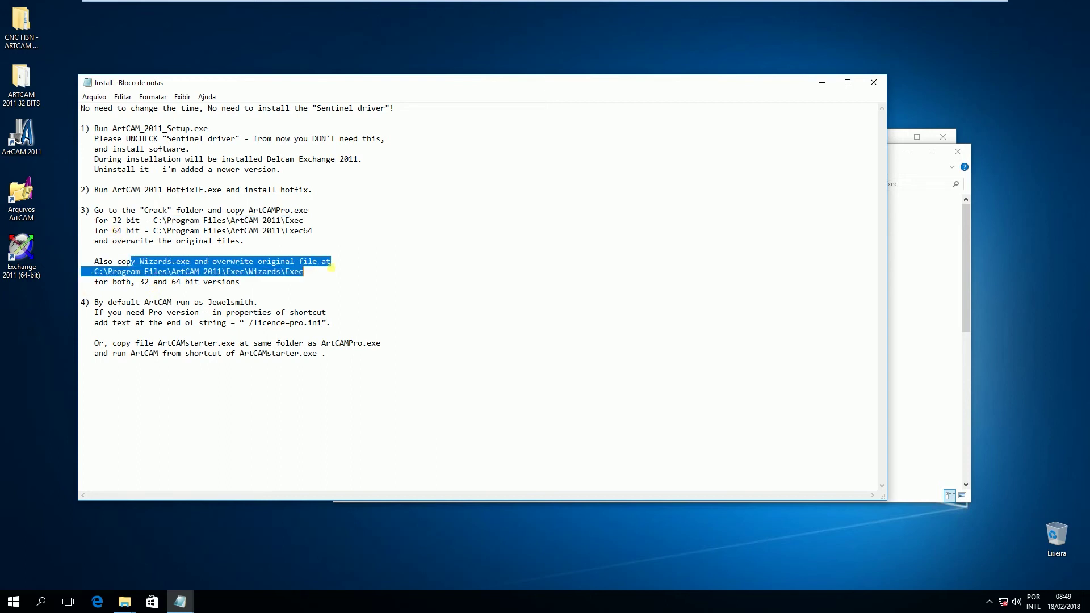
left_click(160, 271)
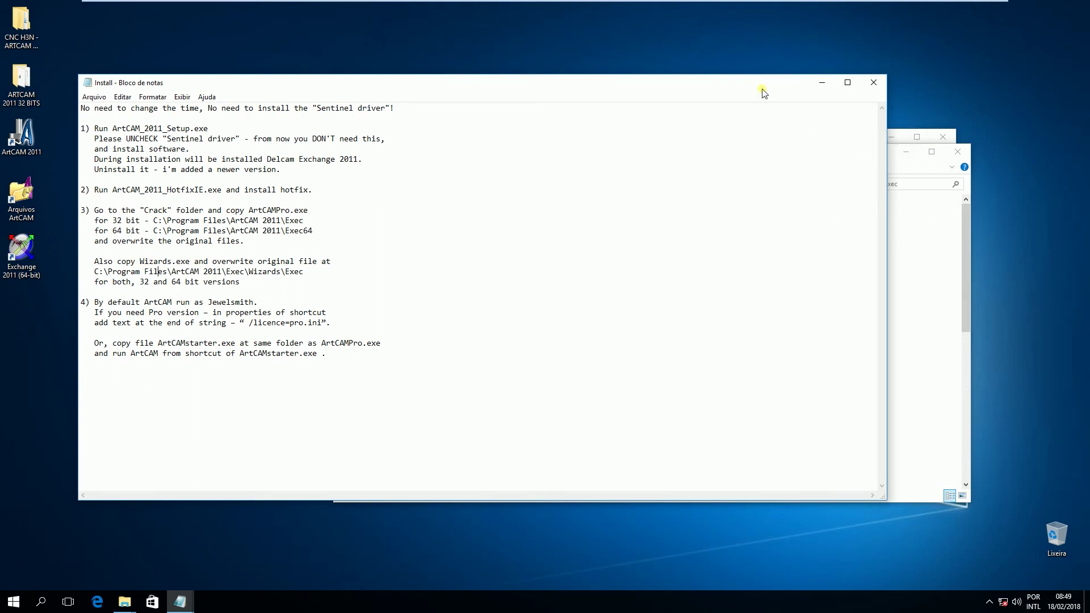
left_click_drag(760, 85, 686, 72)
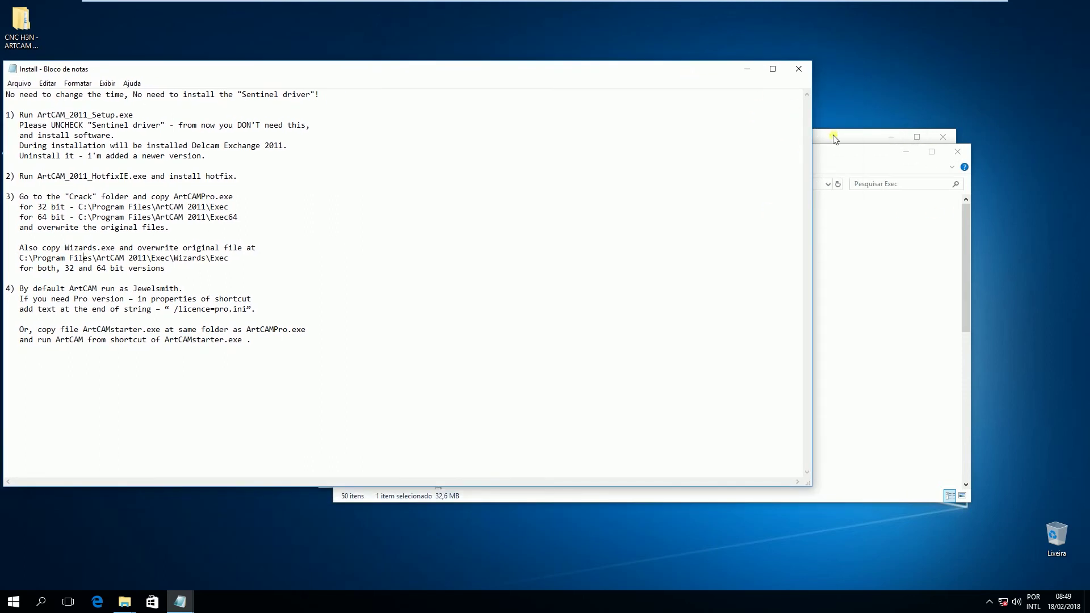
left_click(834, 139)
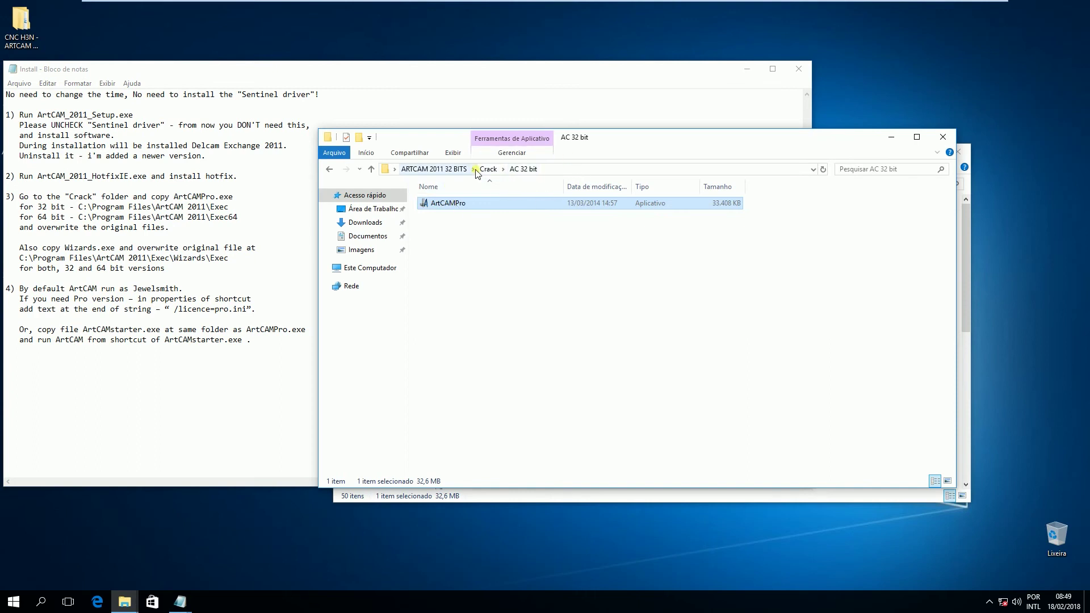
left_click(487, 169)
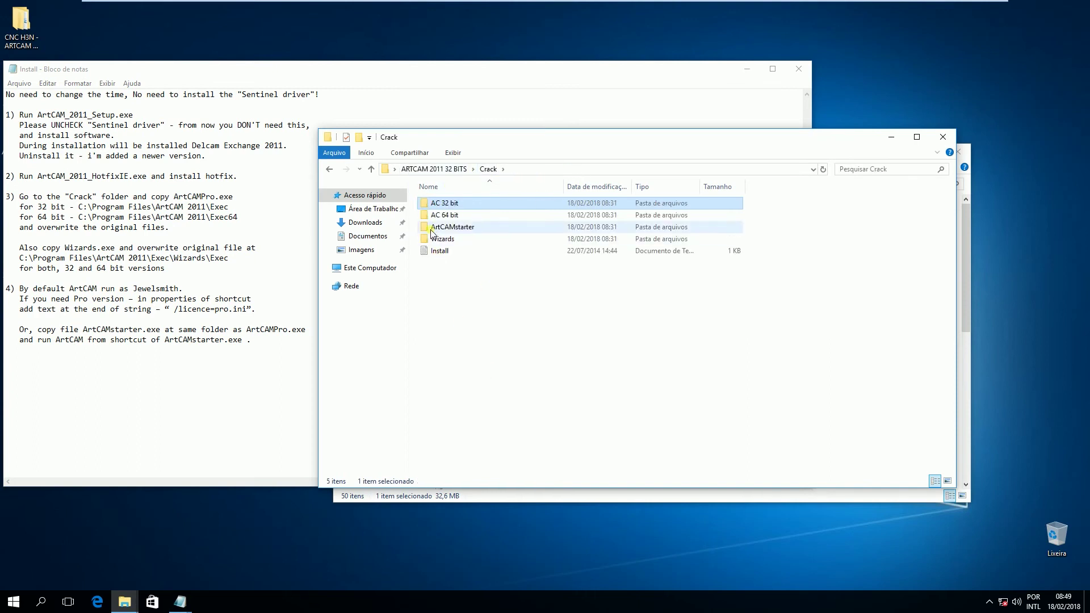
left_click(449, 239)
double_click(449, 240)
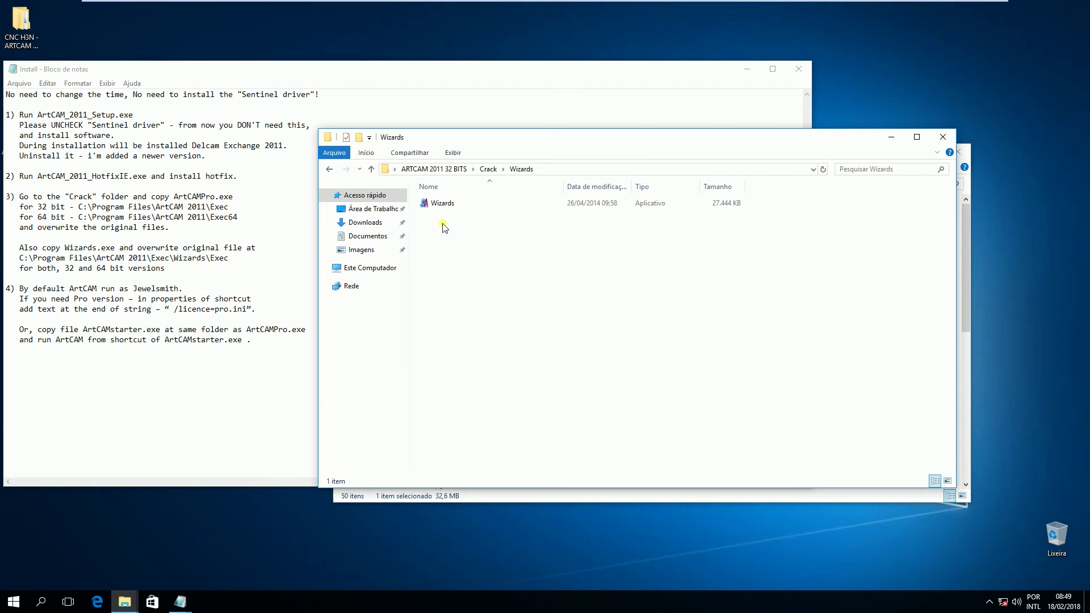
right_click(446, 204)
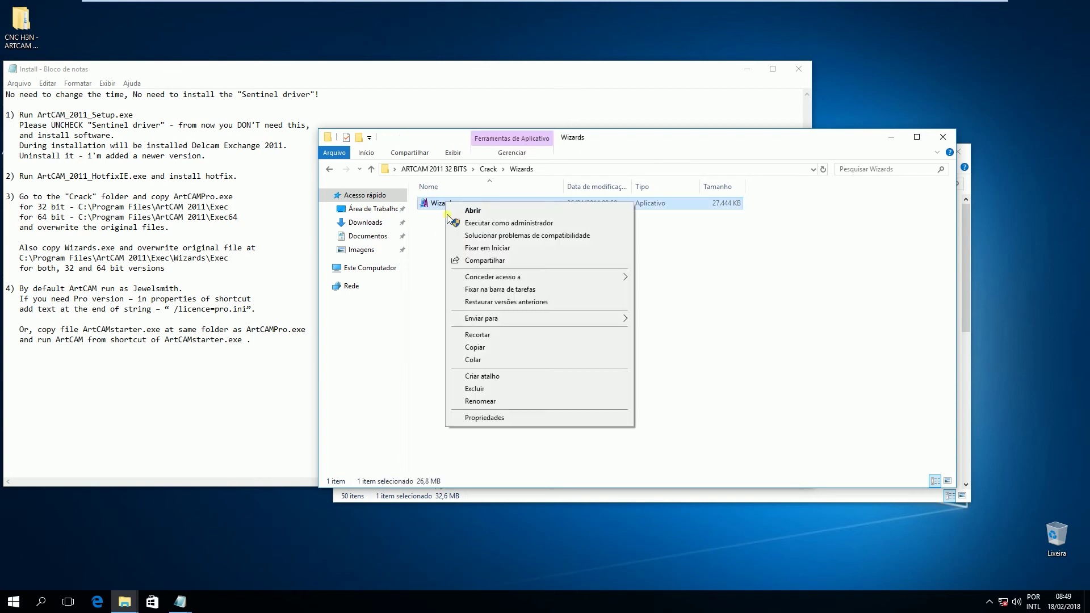
left_click(470, 347)
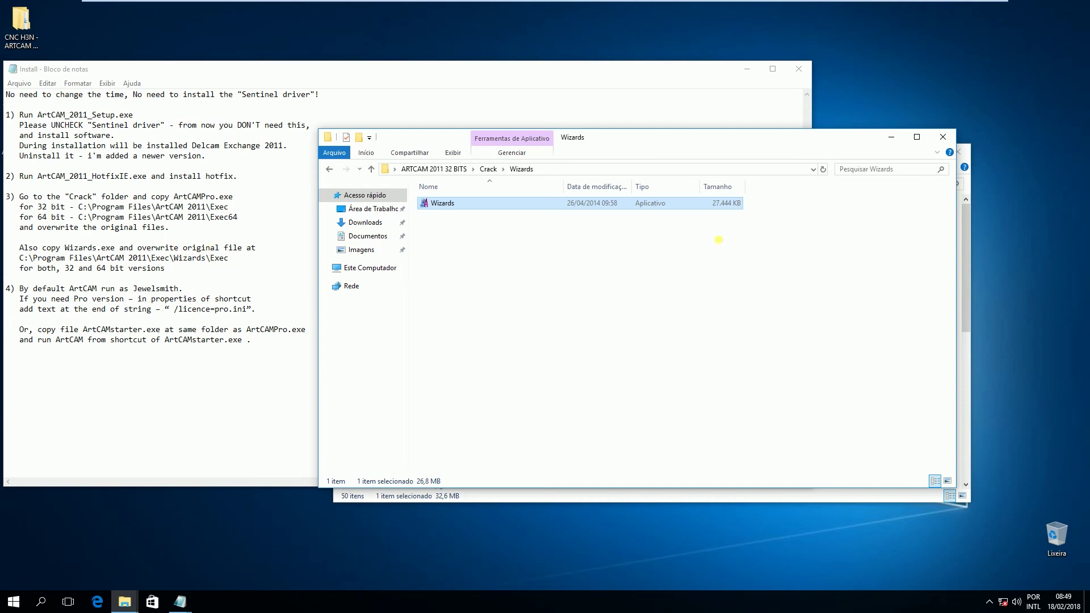
Step: Open the Exec folder inside the Wizards subfolder of ArtCAM 2011's Exec folder
left_click(965, 232)
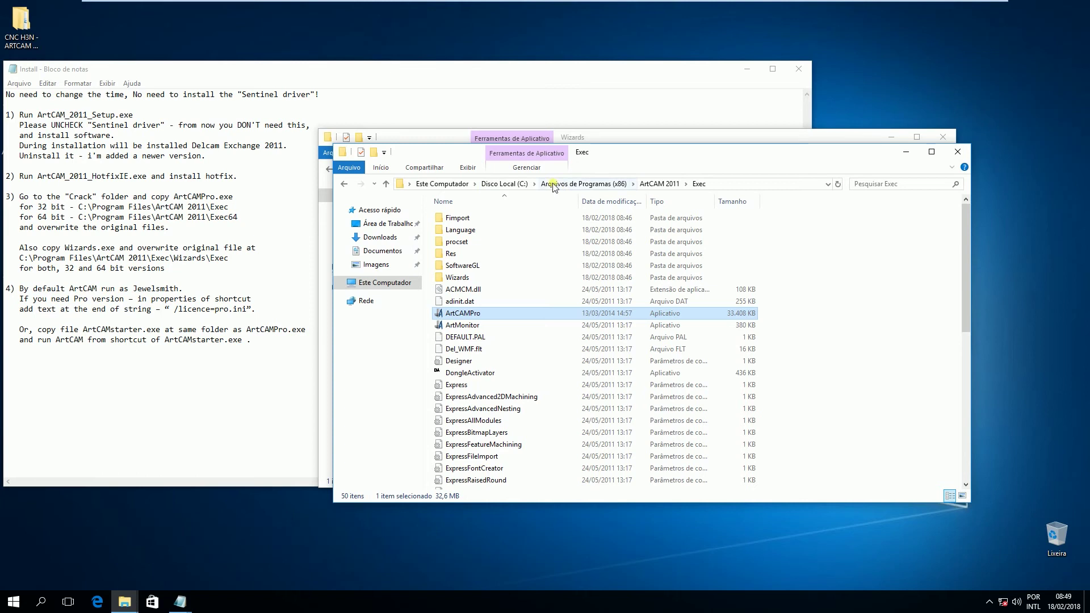
left_click(650, 185)
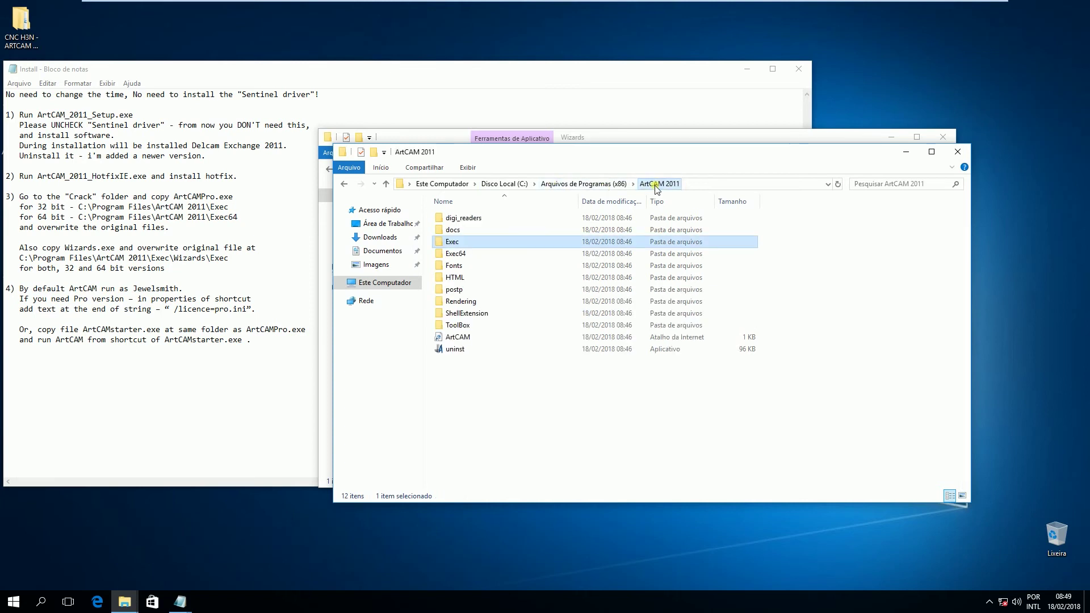
double_click(454, 244)
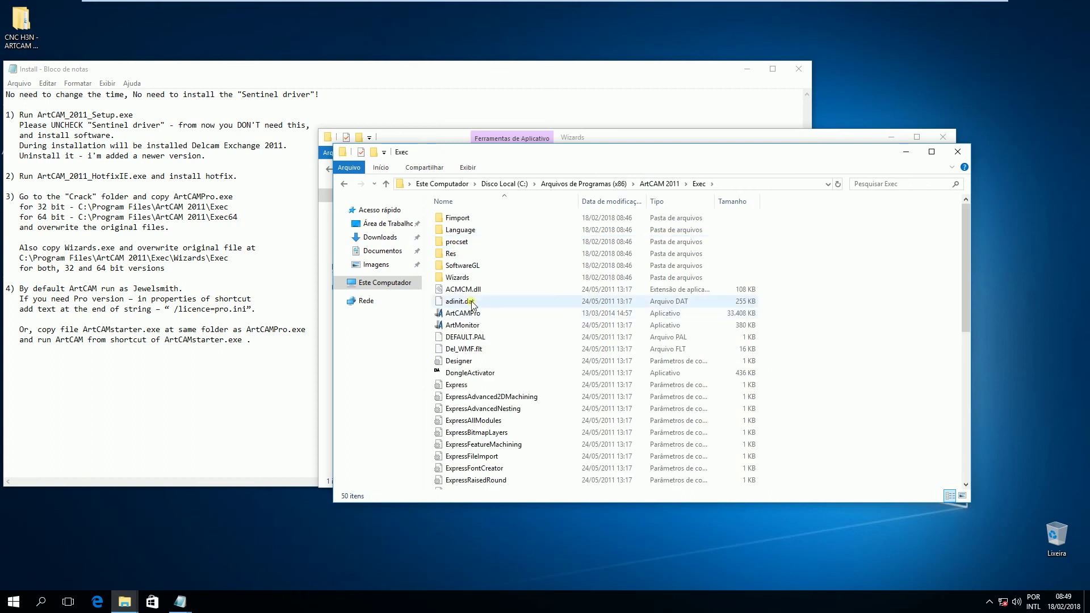
double_click(458, 279)
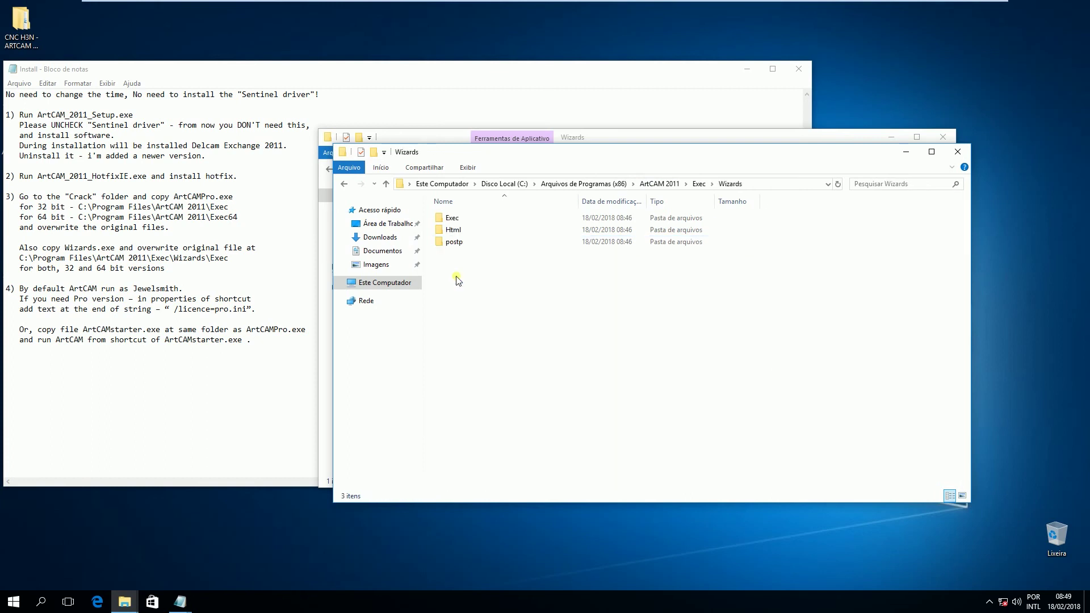
double_click(453, 218)
Step: Paste the copied Wizards application into the Wizards Exec folder, replacing the existing file
right_click(486, 364)
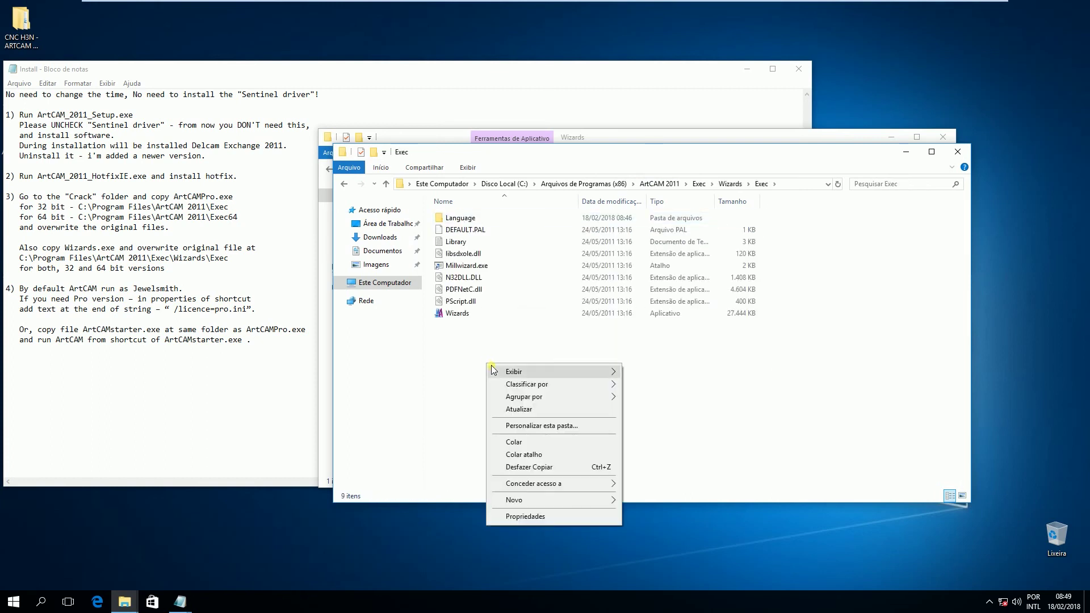
left_click(514, 442)
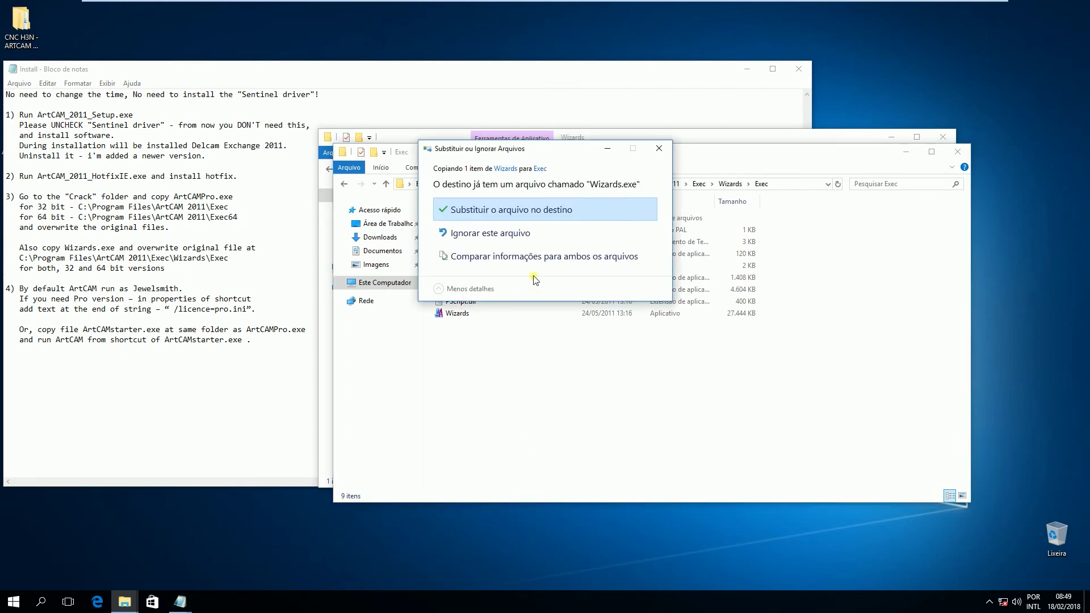
left_click(503, 216)
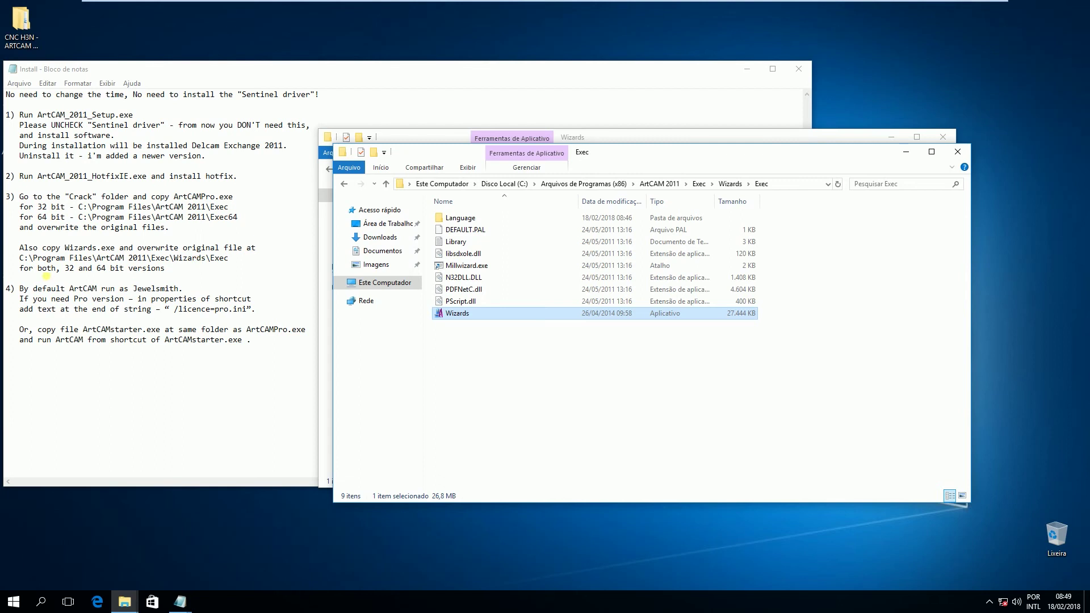
Step: Try to run the ArtCAMstarter application directly from the Crack folder's ArtCAMstarter subfolder
left_click(417, 138)
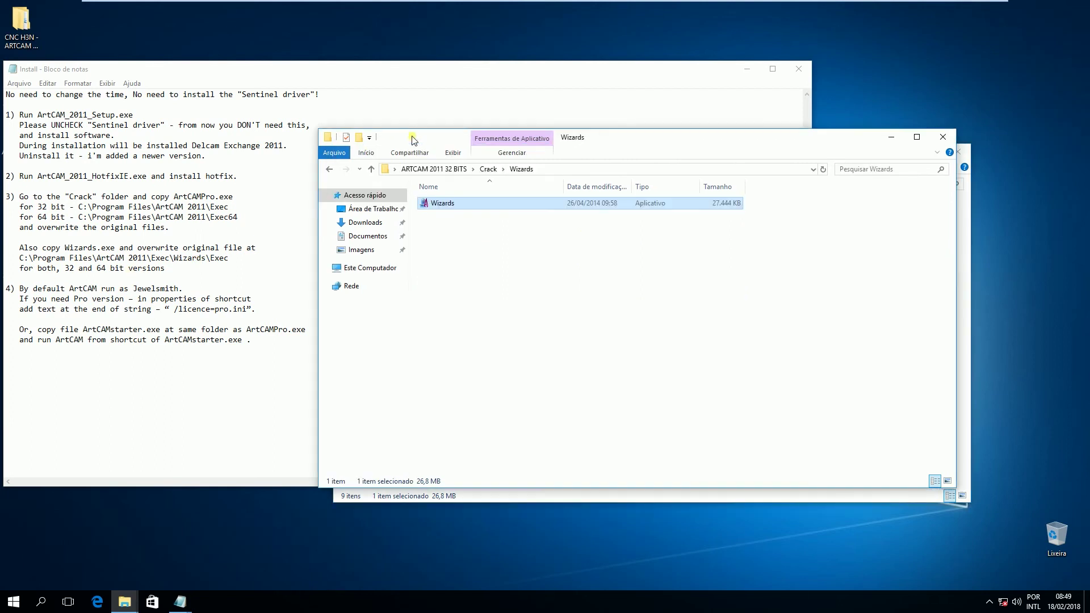
left_click(482, 170)
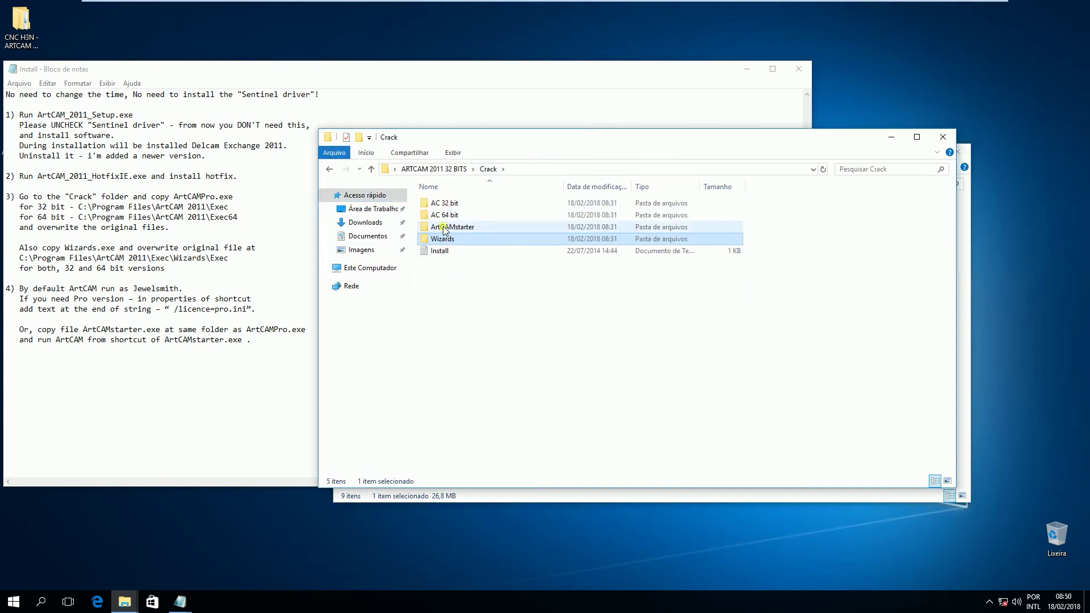
left_click(443, 226)
double_click(442, 226)
left_click(463, 205)
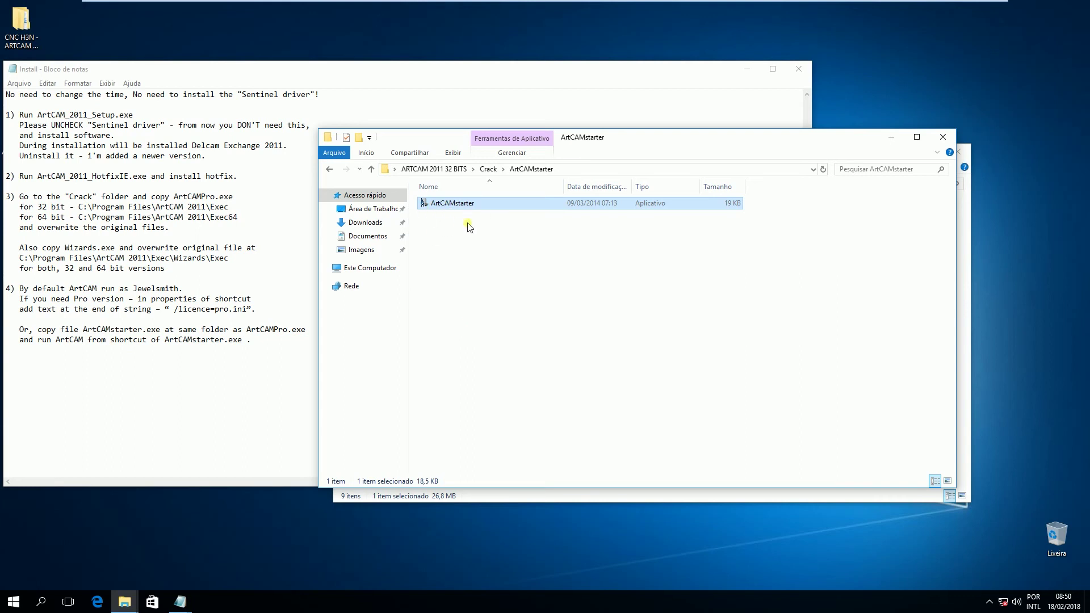
double_click(429, 204)
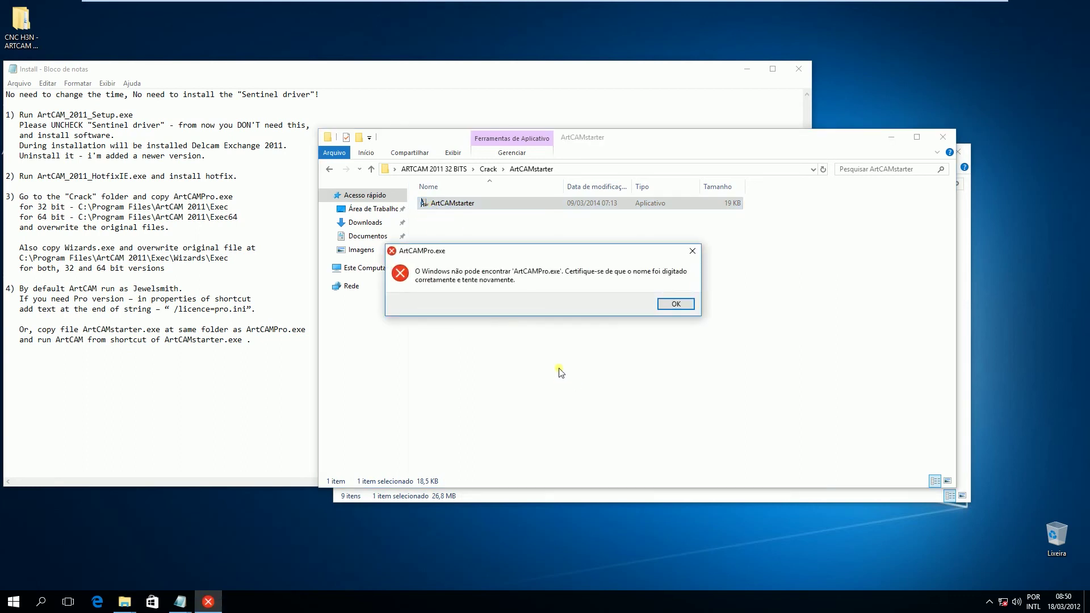
left_click(679, 305)
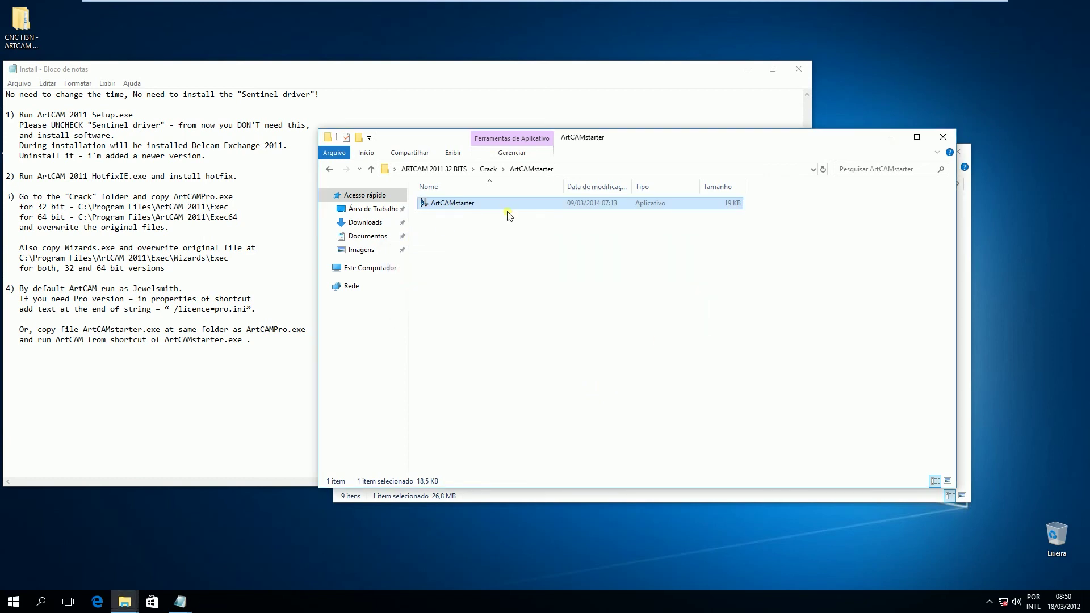
Step: Look at the properties of the ArtCAMstarter application and close its folder window
right_click(464, 205)
left_click(494, 420)
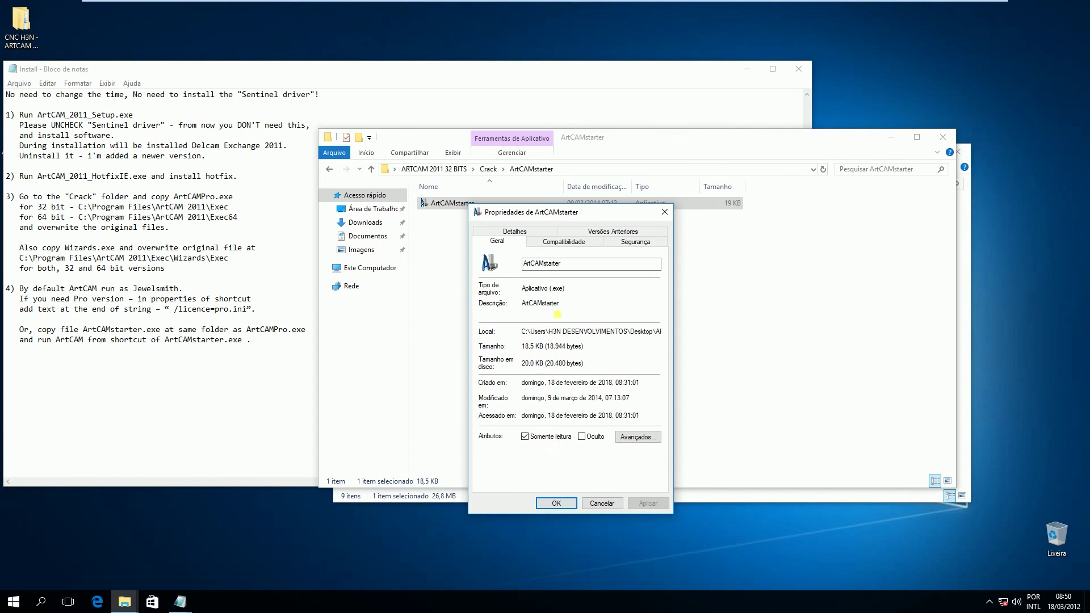
left_click(601, 503)
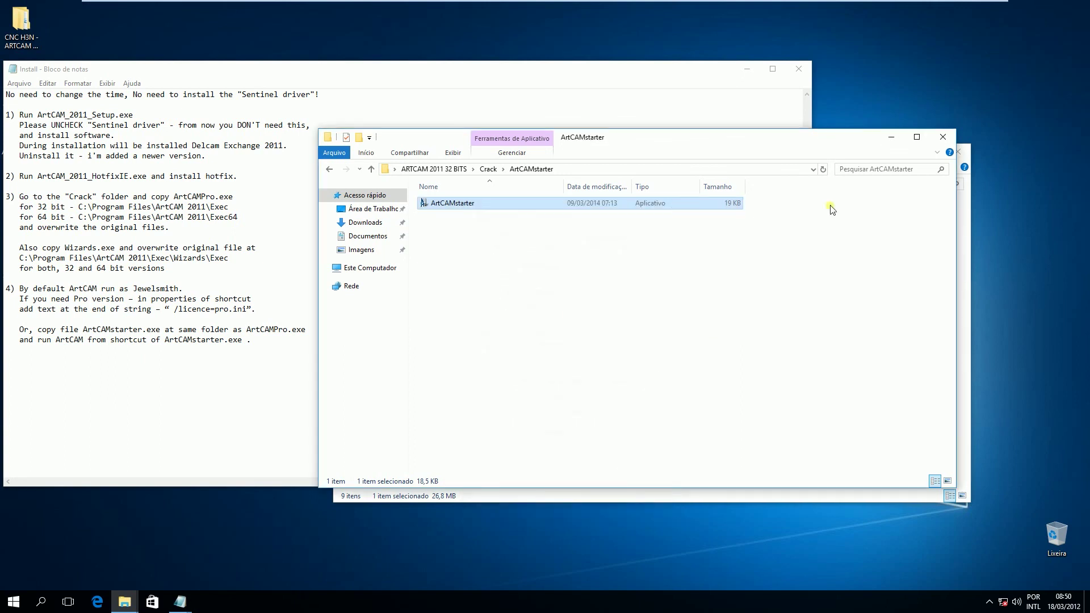
left_click(943, 137)
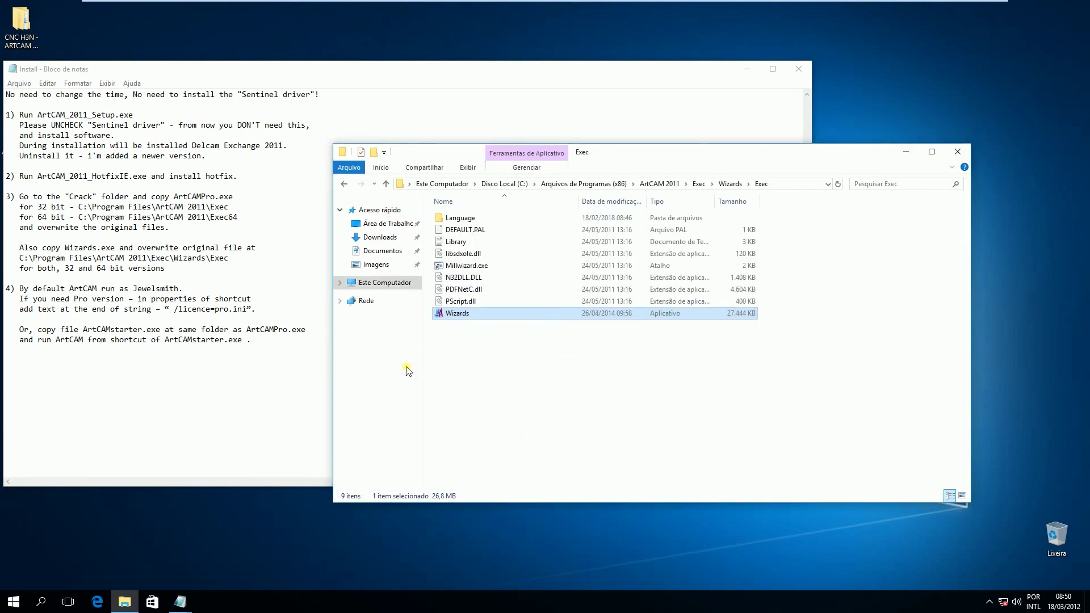
Step: Copy the text " /licence=pro.ini" from instruction 4 of the install notes and minimize the notes
left_click_drag(168, 307, 248, 309)
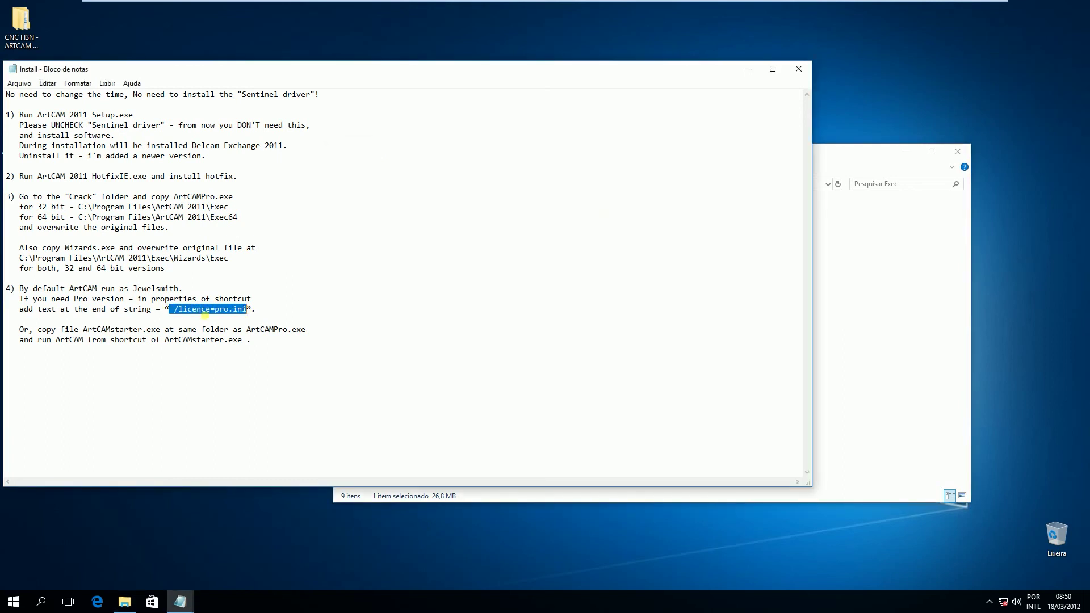
right_click(201, 308)
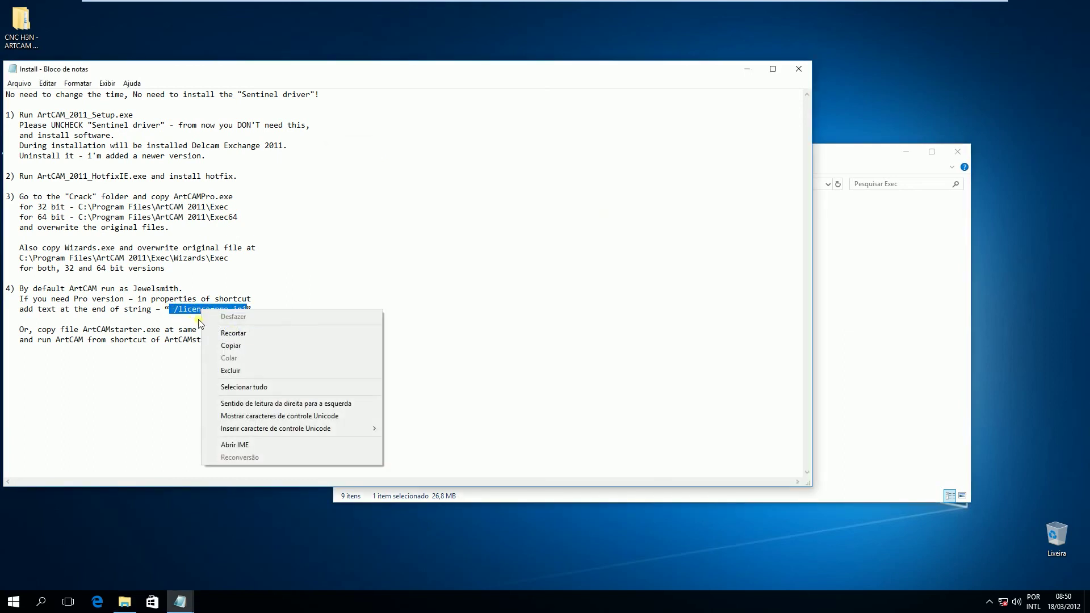
left_click(230, 345)
left_click(746, 71)
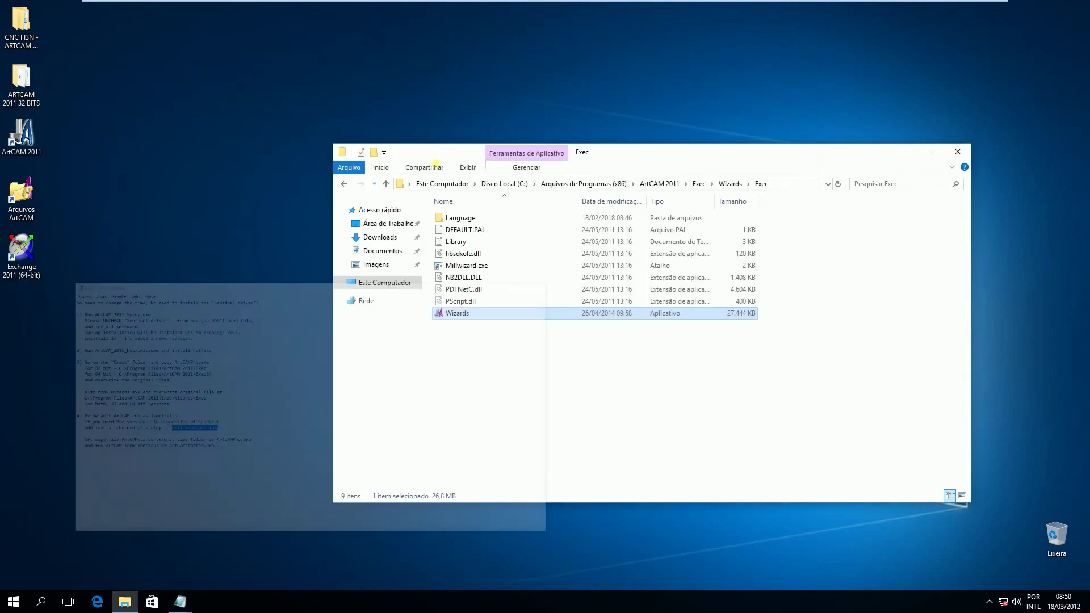
Step: Append the copied " /licence=pro.ini" text to the target of the desktop's ArtCAM 2011 shortcut and save its properties
right_click(27, 130)
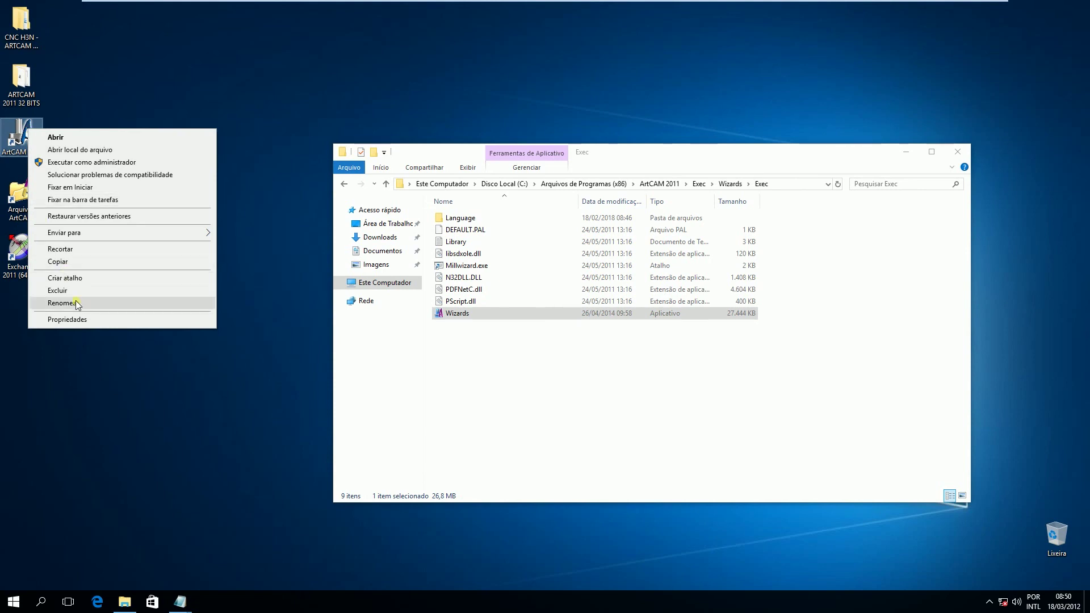
left_click(82, 320)
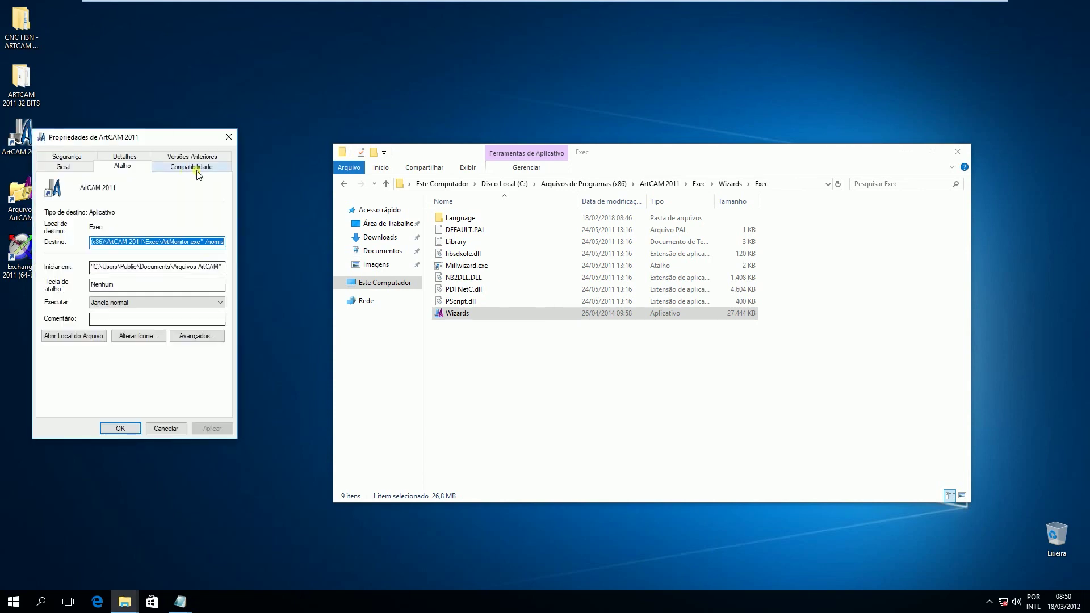
left_click(208, 242)
left_click_drag(225, 242, 202, 242)
left_click(217, 243)
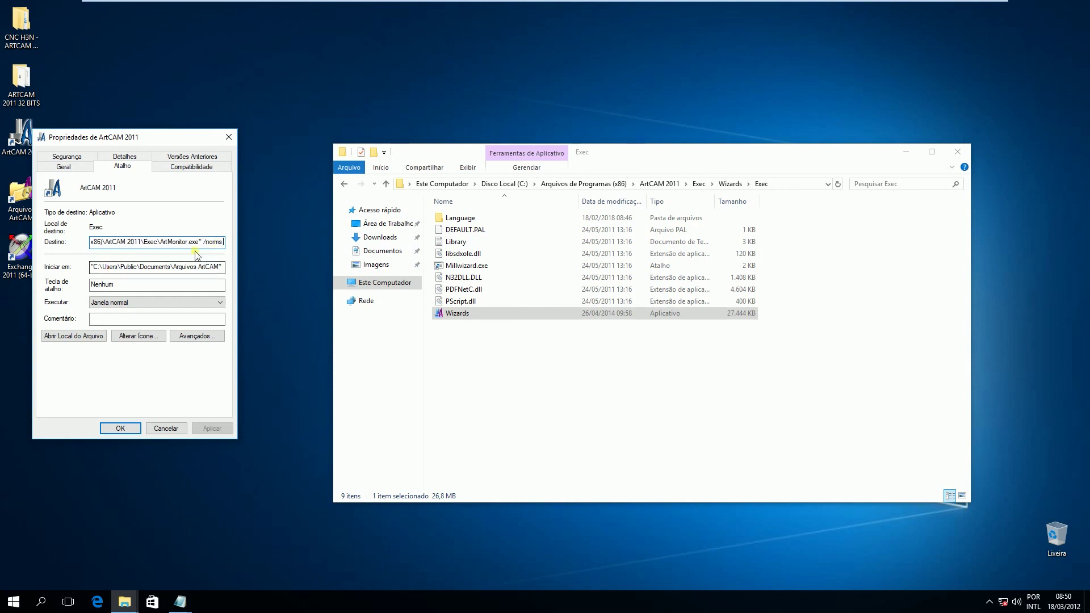
right_click(224, 244)
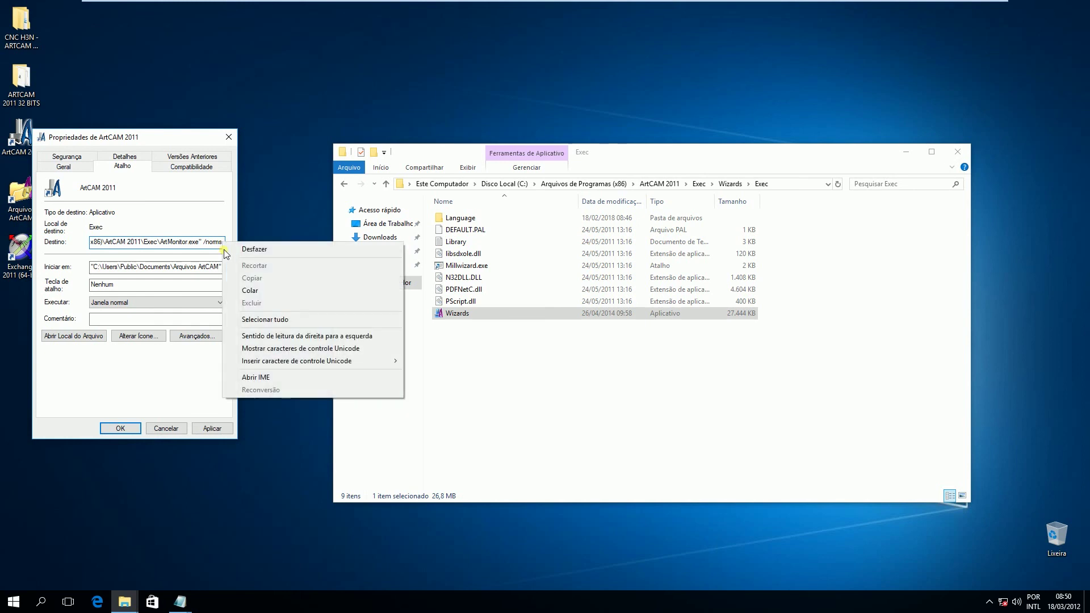
left_click(250, 290)
left_click(211, 428)
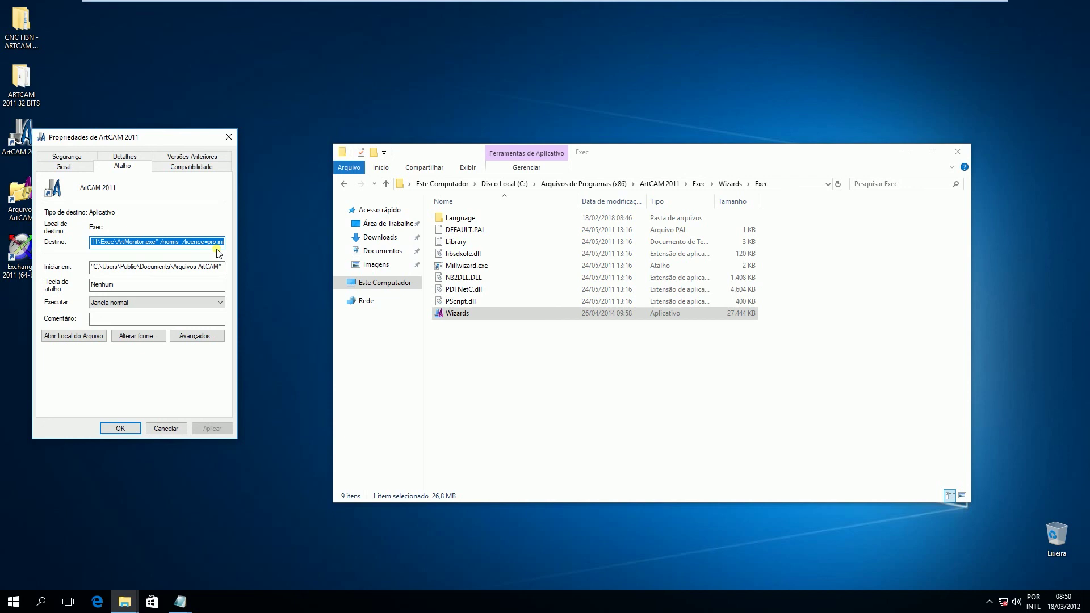
left_click(180, 602)
left_click(225, 570)
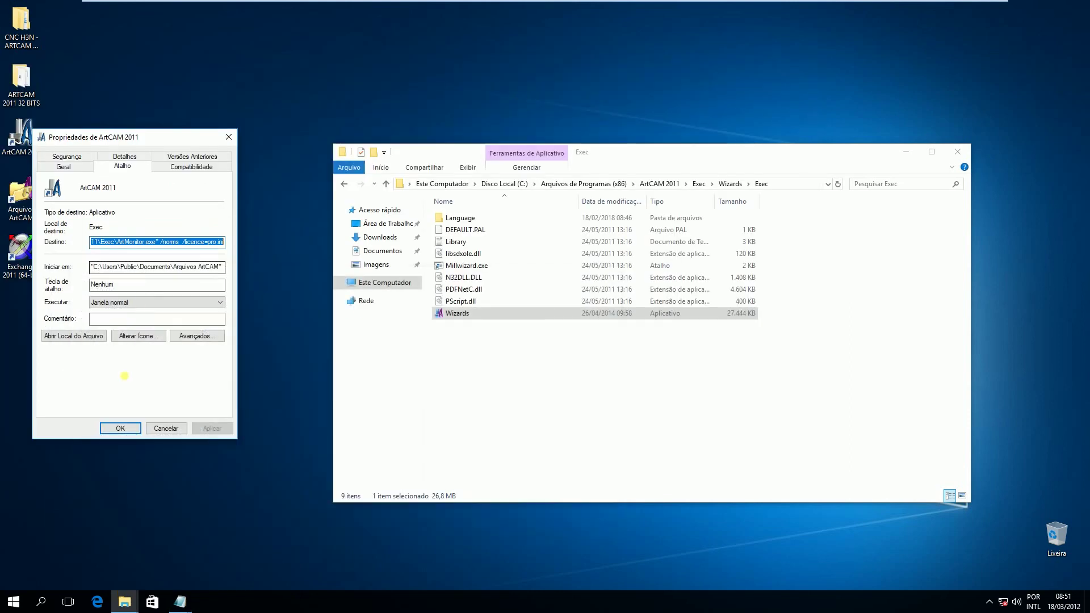
left_click(120, 428)
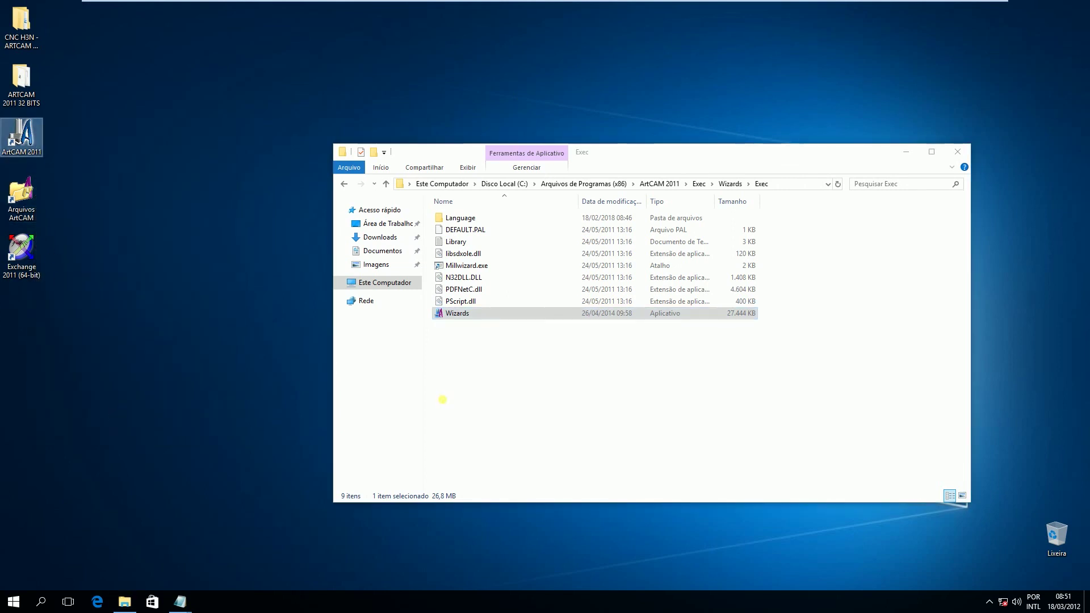
Step: Launch ArtCAM 2011 from its desktop shortcut and maximize the program window
key("Return")
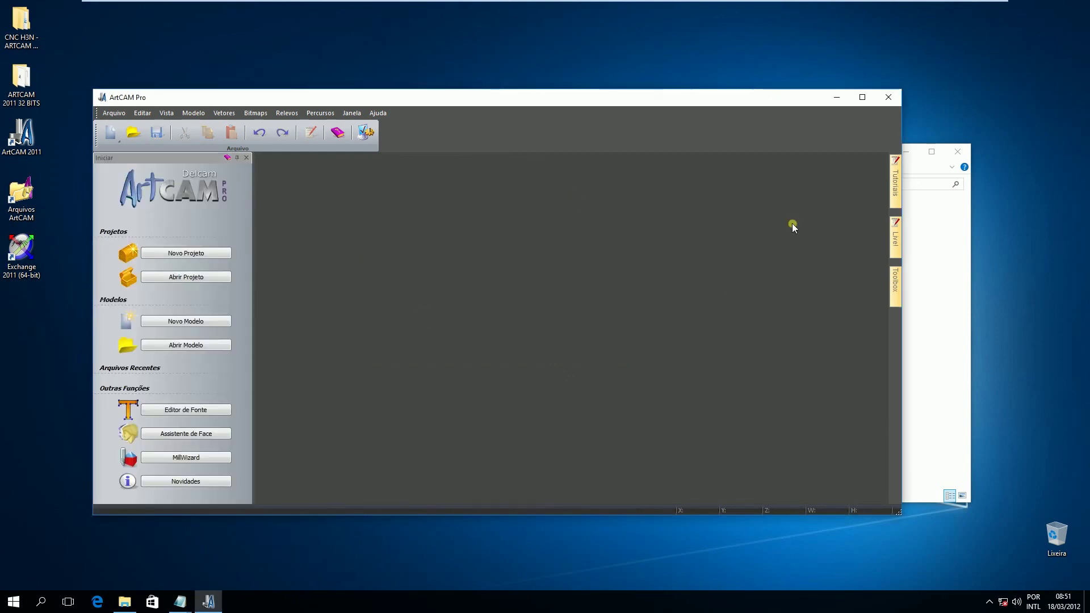
left_click(862, 97)
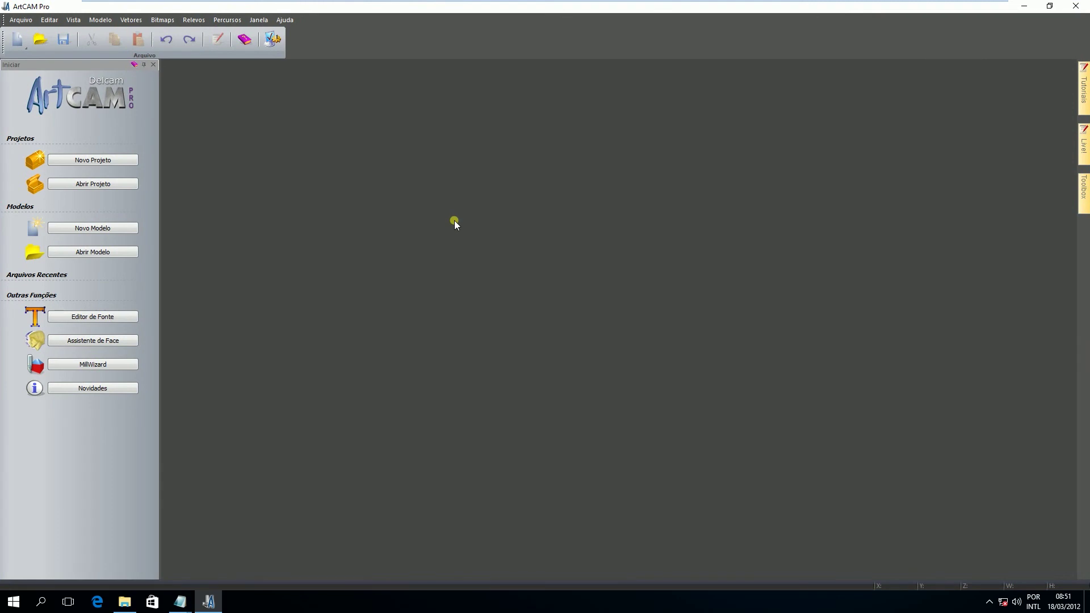